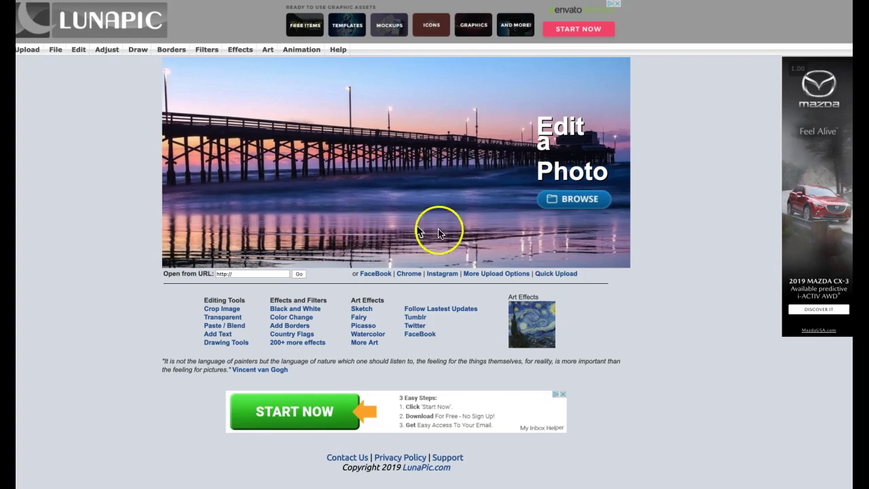
Upload the cat picture cute-3344888.jpg from the Desktop folder for editing.
left_click(562, 206)
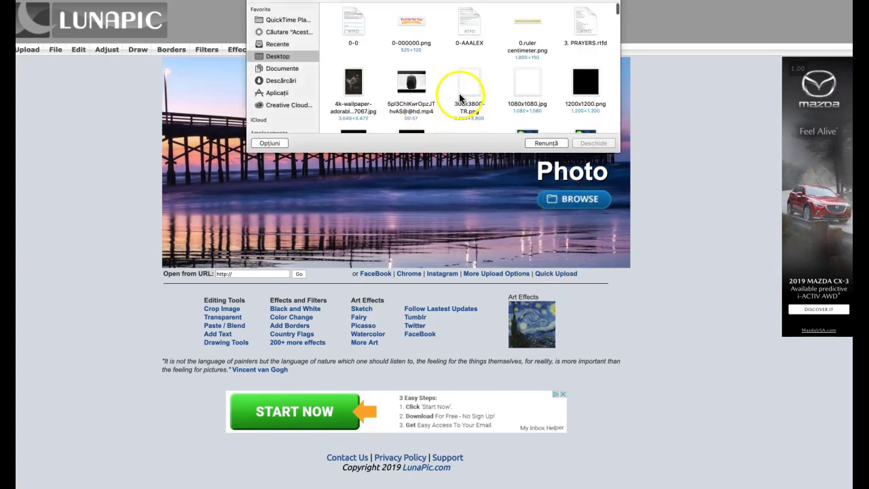
scroll(459, 99, "down", 3)
scroll(459, 98, "down", 10)
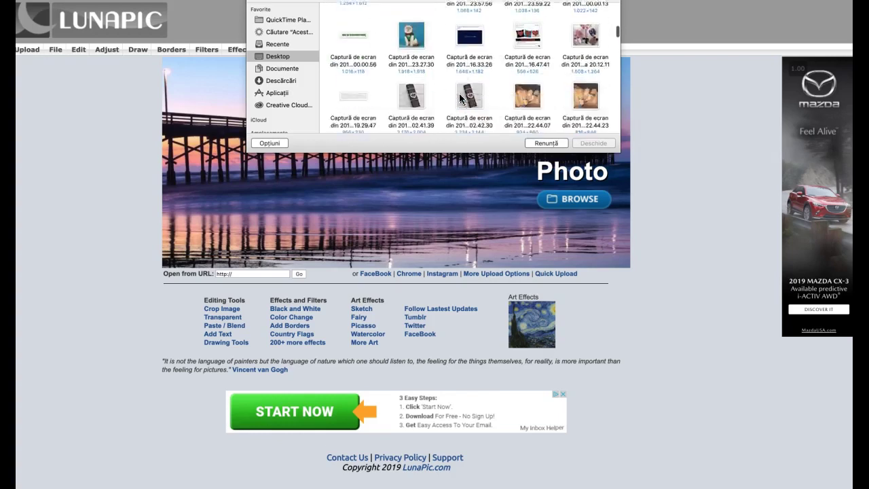
scroll(459, 98, "down", 10)
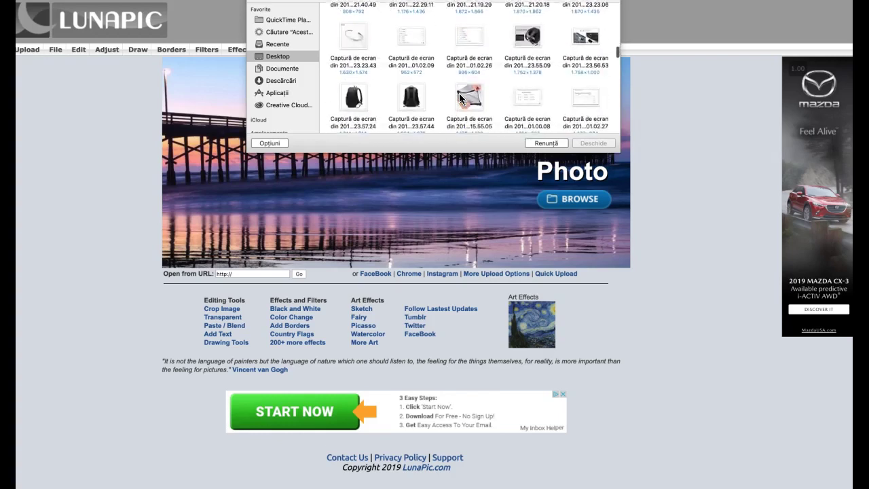
scroll(459, 99, "down", 10)
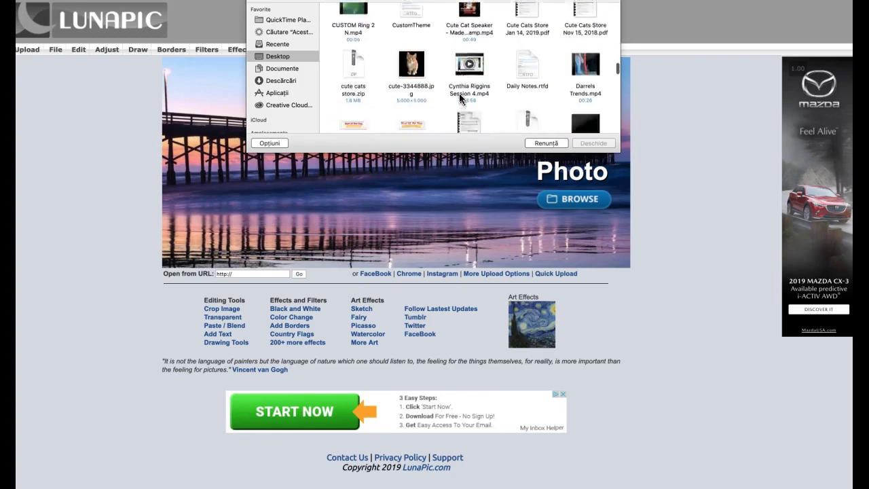
left_click(414, 40)
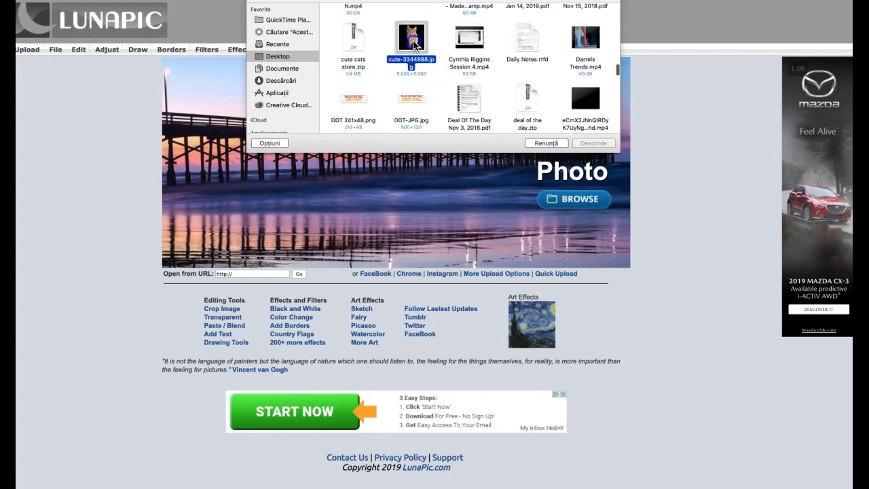
left_click(594, 144)
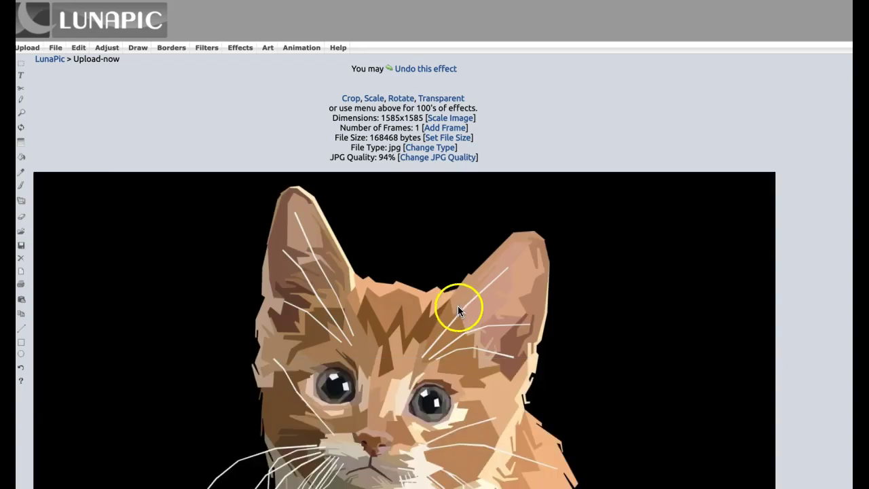
scroll(536, 231, "down", 1)
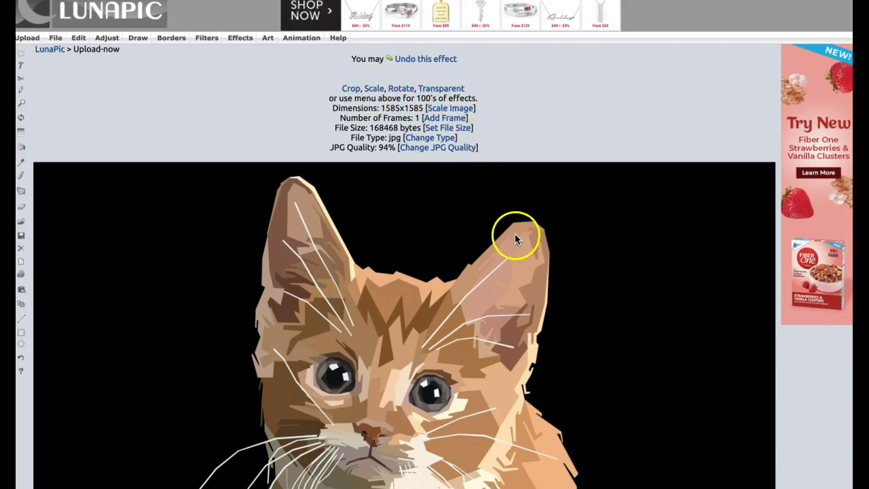
scroll(514, 238, "down", 6)
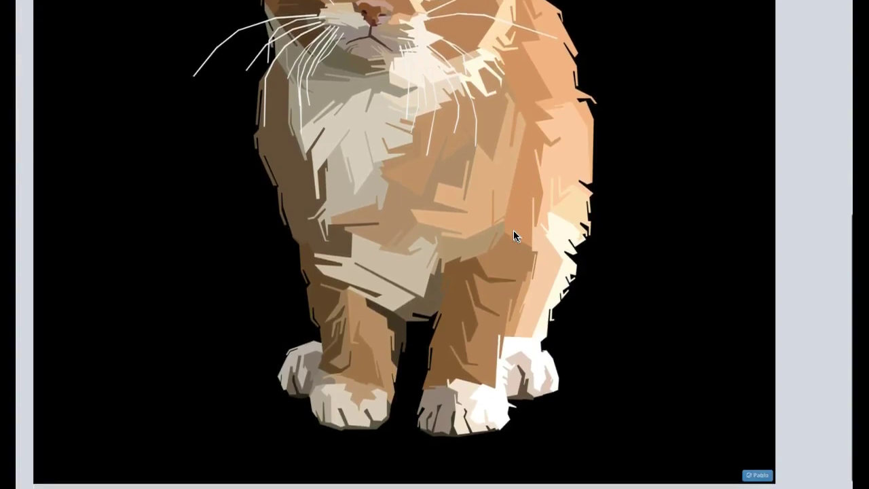
scroll(513, 230, "down", 2)
scroll(513, 230, "up", 8)
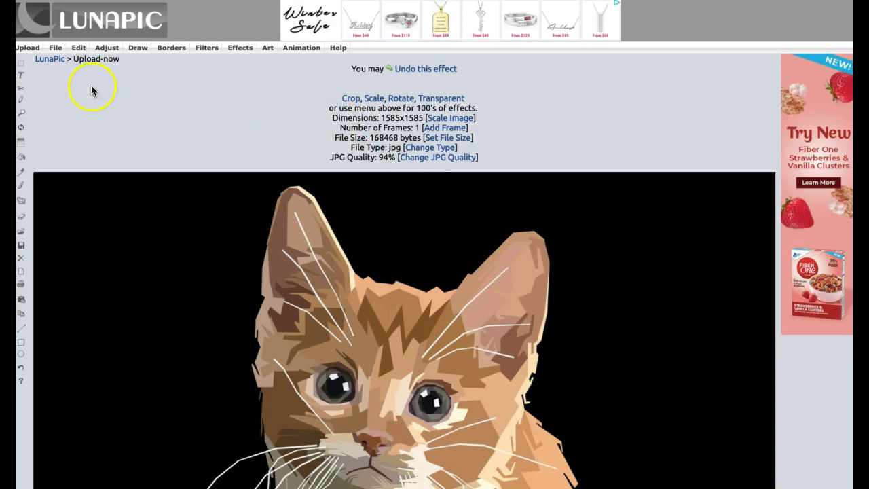
Scale the uploaded cat image to 1200 × 1200 pixels.
left_click(445, 125)
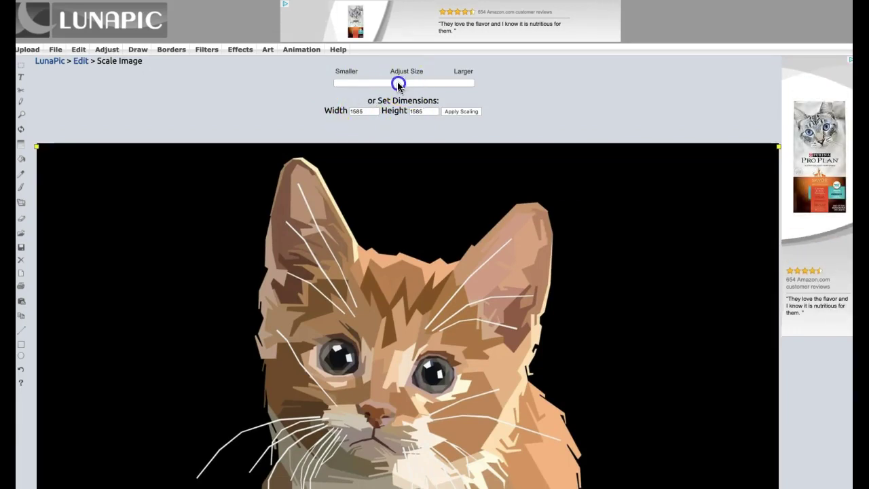
left_click_drag(393, 85, 386, 86)
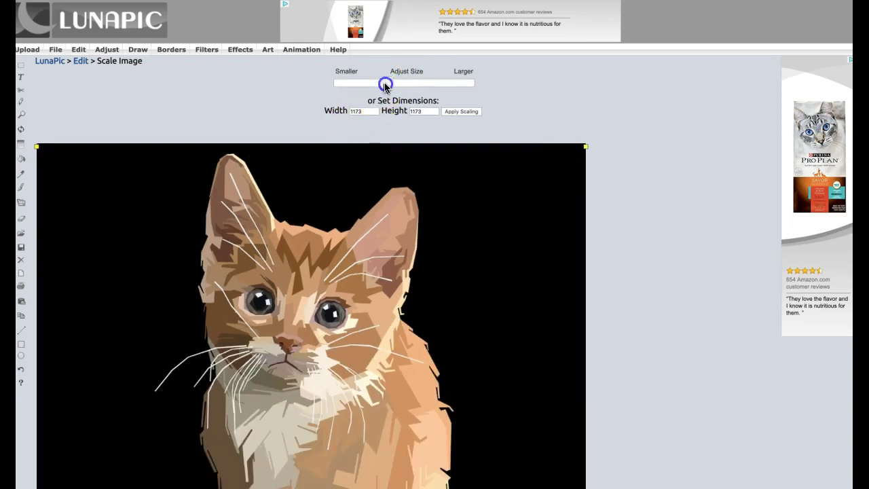
left_click(388, 85)
left_click(366, 110)
type("1200")
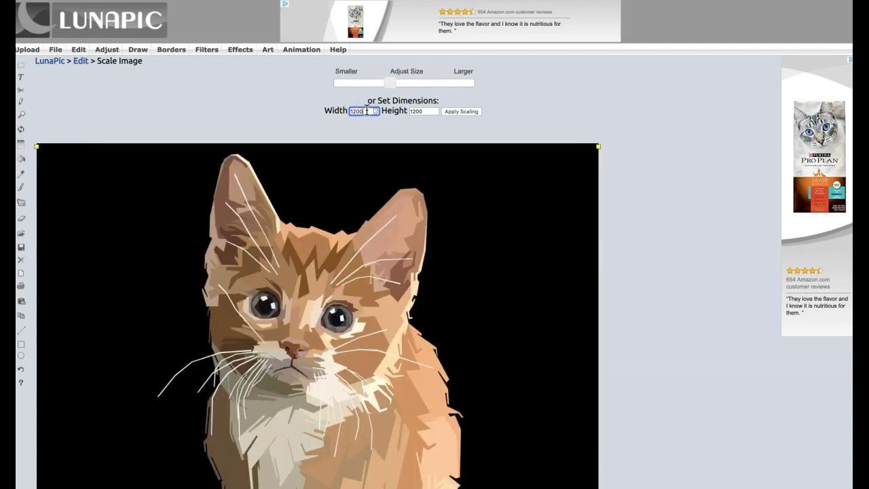
left_click(456, 113)
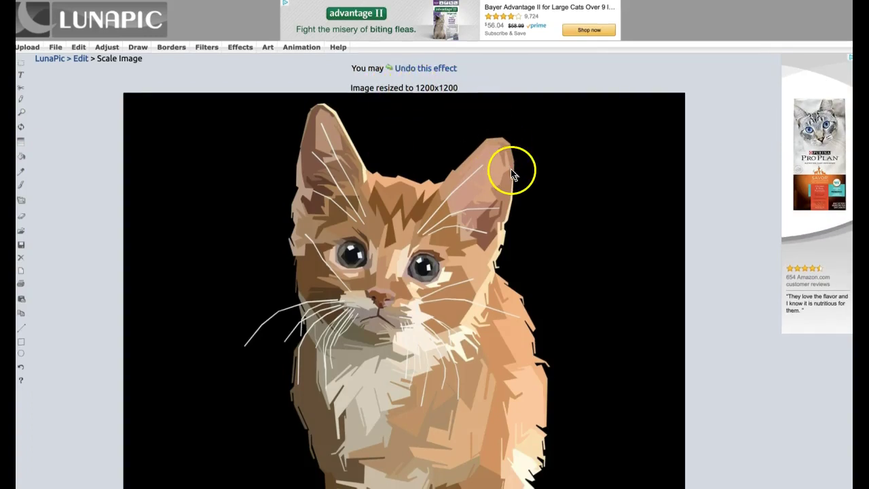
Resize the cat image to a width of 800 and a height of 800 pixels.
scroll(513, 173, "down", 1)
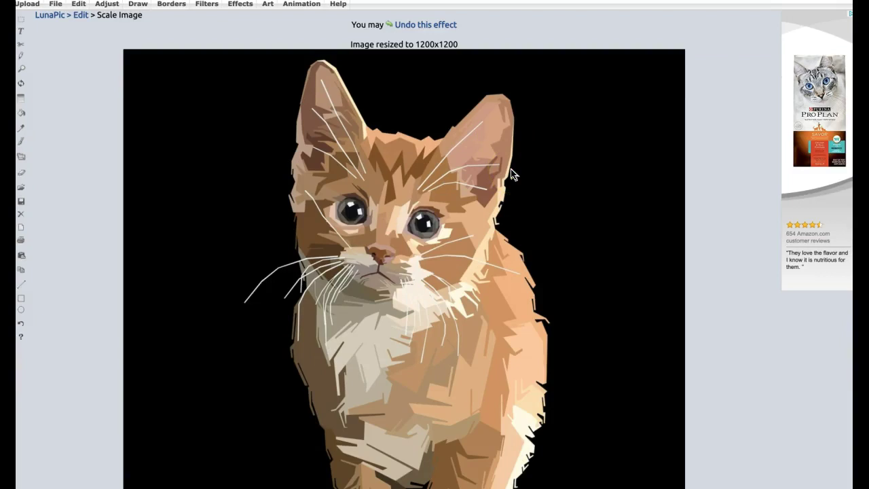
scroll(512, 175, "up", 1)
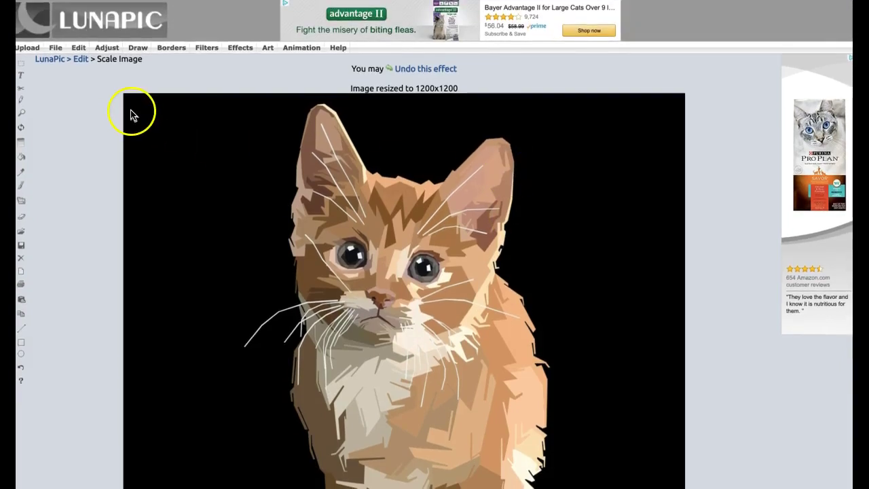
left_click(80, 49)
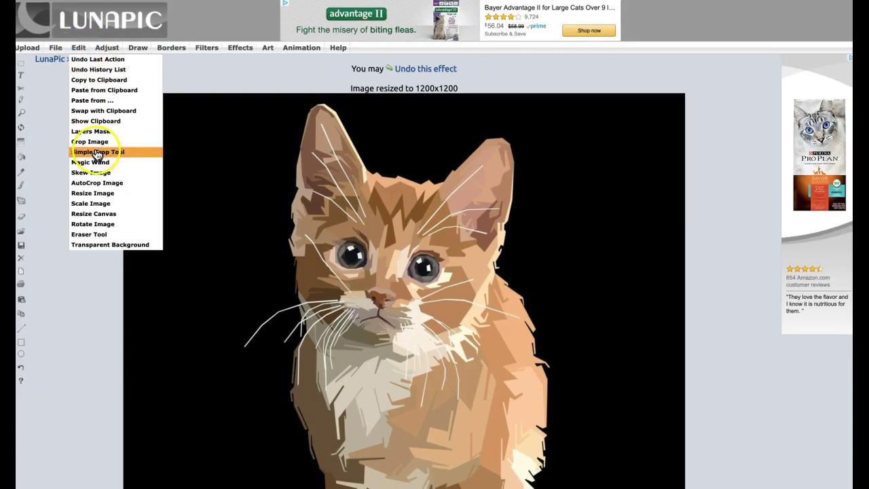
left_click(92, 195)
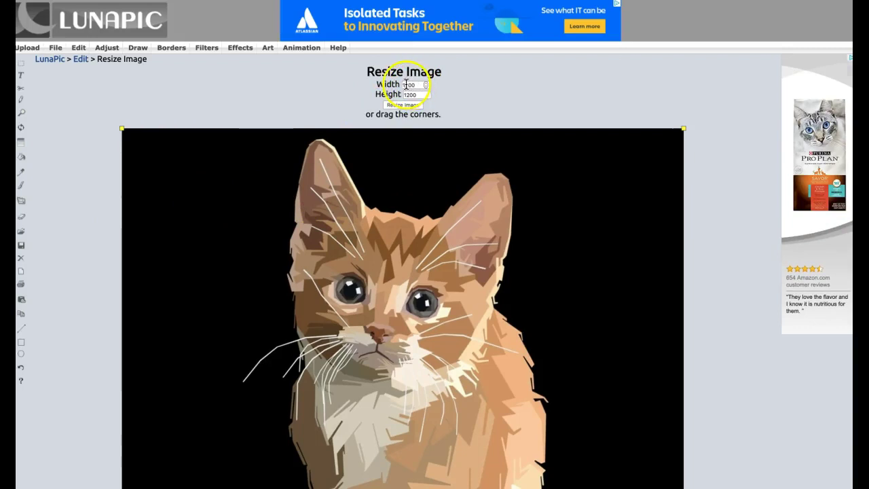
double_click(410, 84)
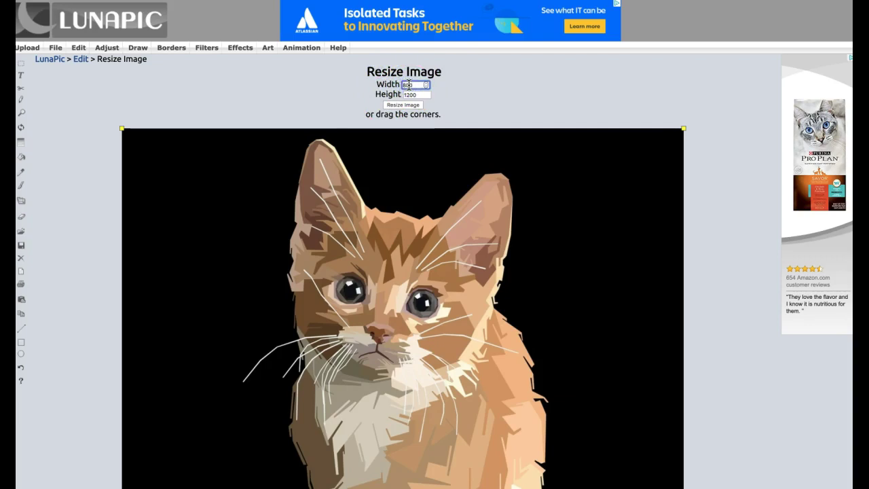
double_click(409, 95)
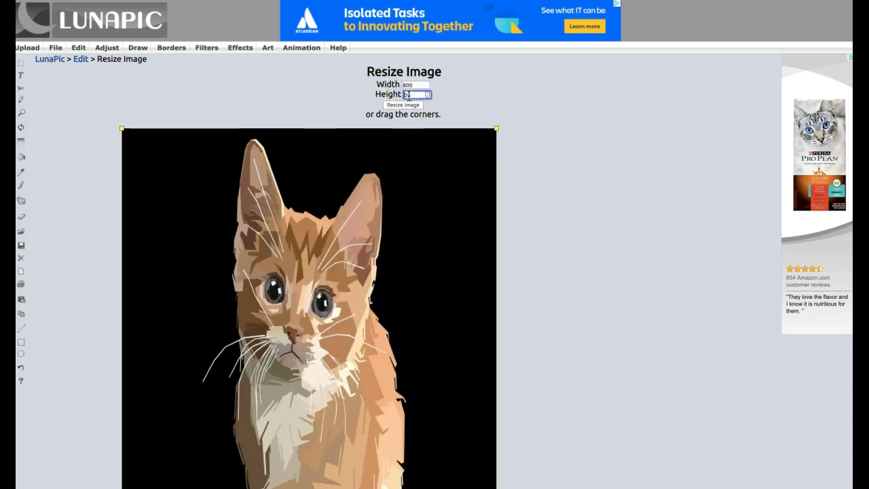
type("800")
left_click(403, 105)
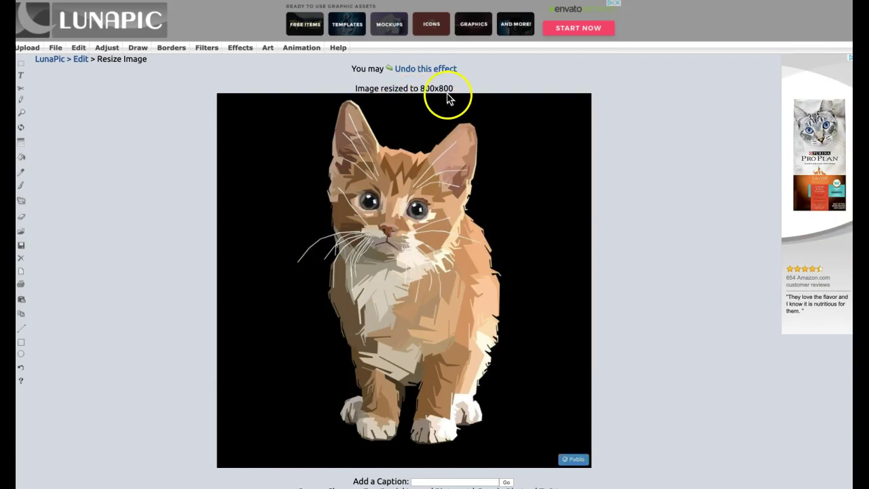
mouse_move(103, 53)
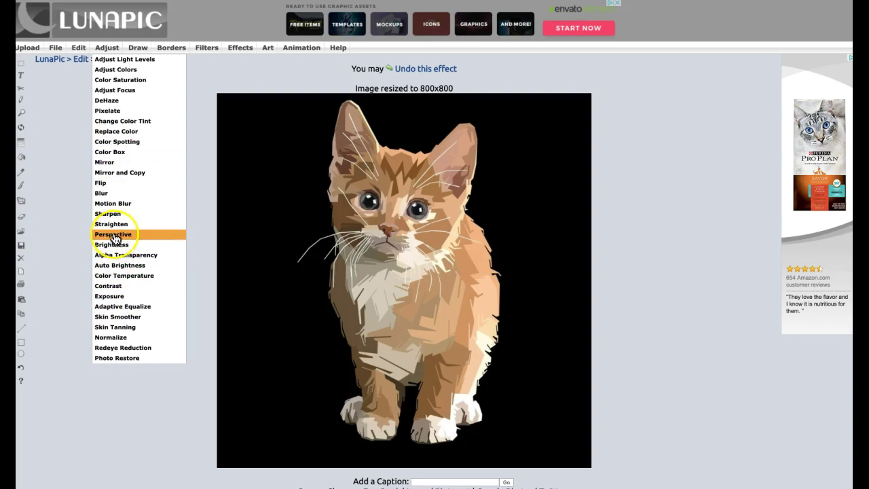
left_click(116, 49)
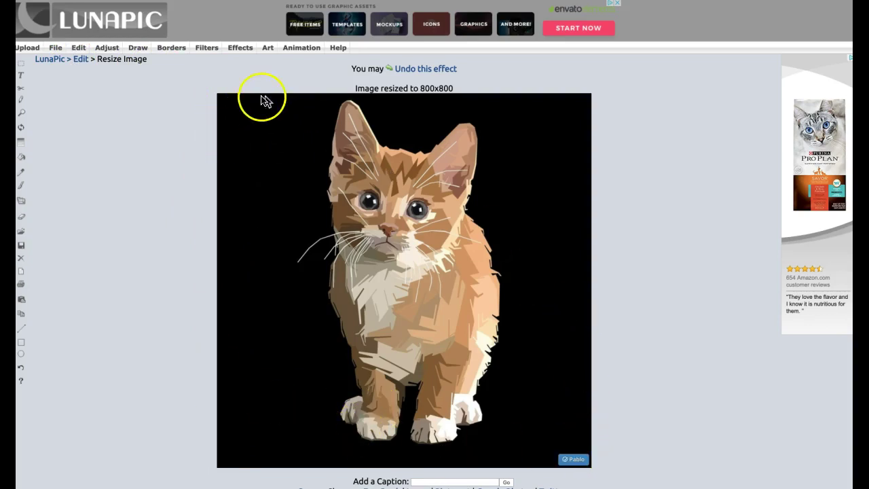
Start cropping the resized cat image and switch to the Simple Crop Tool.
left_click(79, 48)
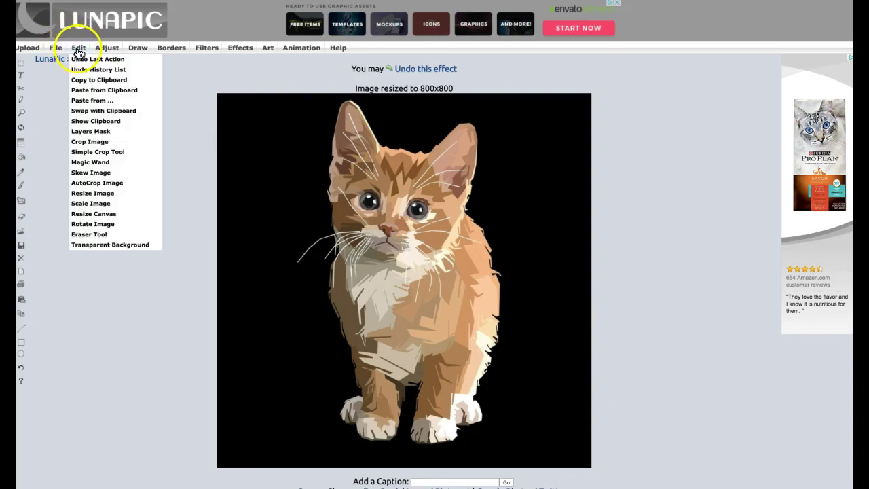
left_click(89, 144)
scroll(450, 161, "down", 1)
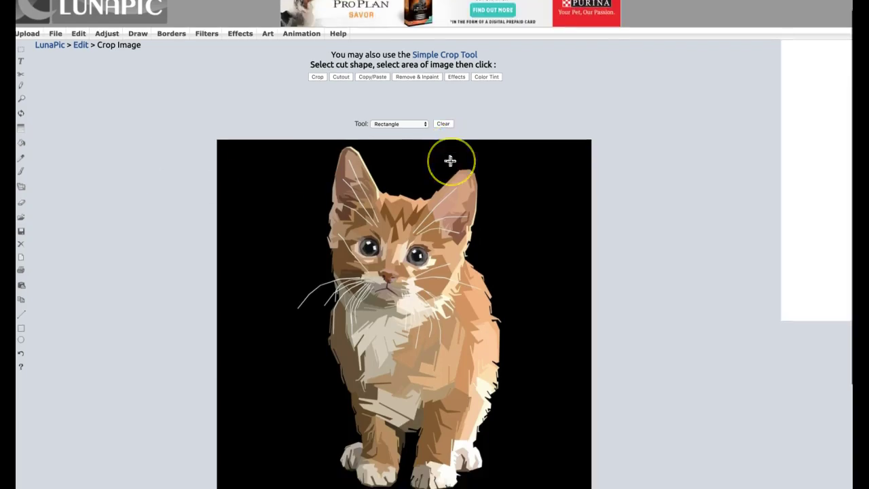
scroll(450, 161, "down", 2)
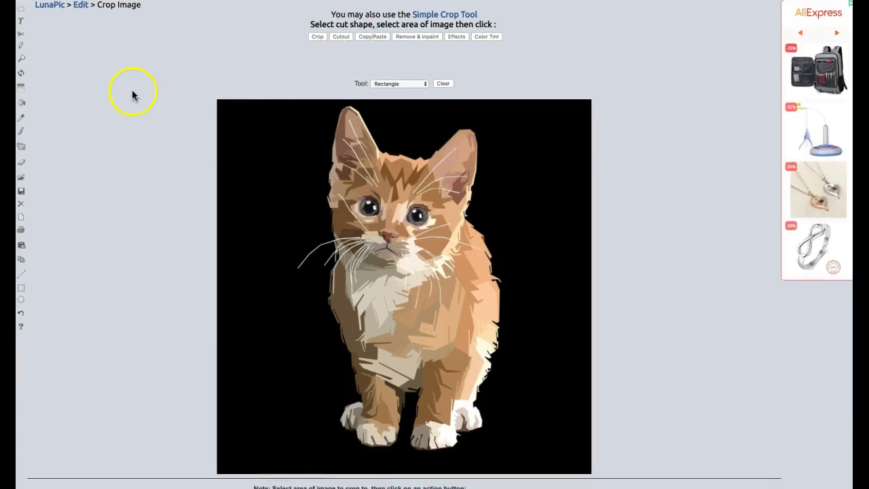
scroll(151, 93, "up", 3)
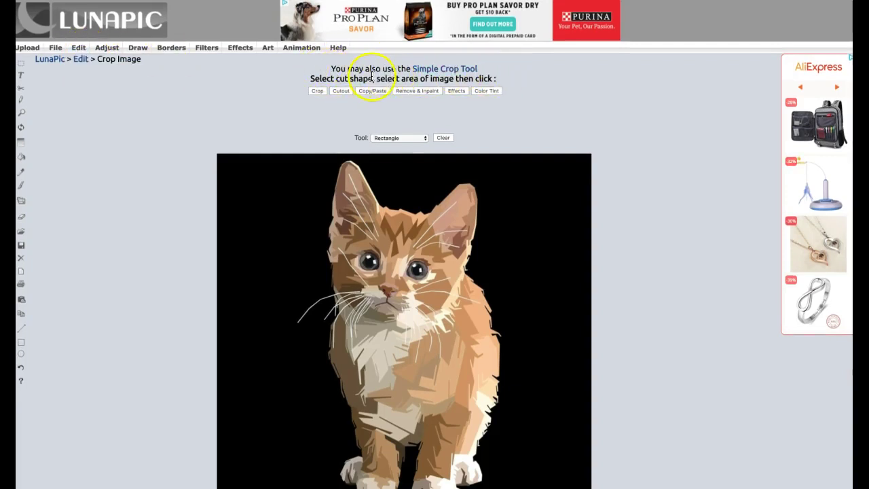
left_click(435, 72)
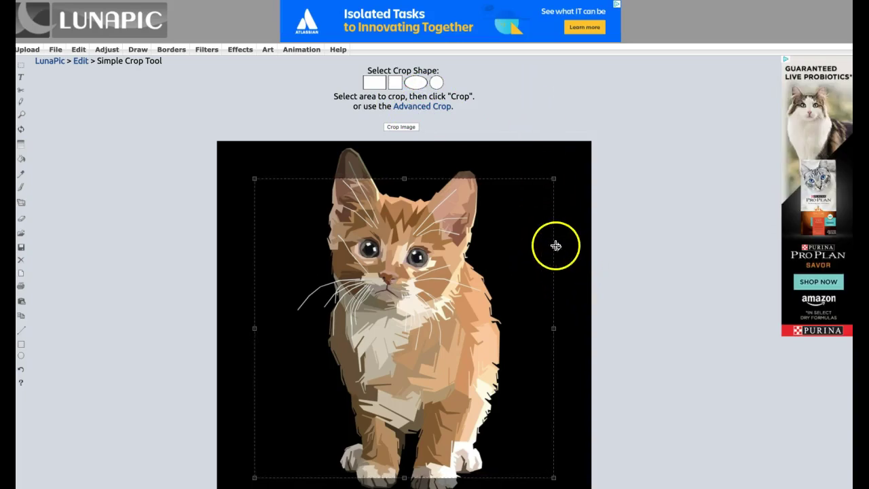
Enlarge the crop selection around the whole cat to about 745 × 758 pixels.
scroll(608, 245, "down", 2)
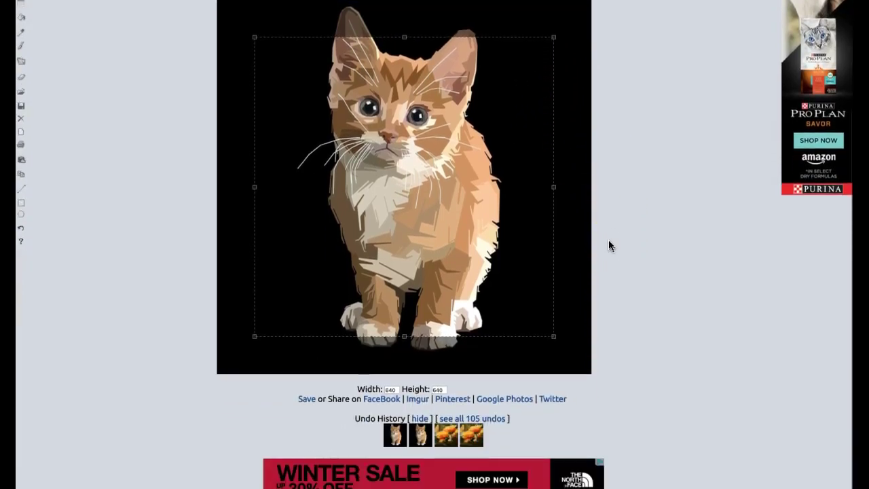
left_click_drag(556, 38, 580, 3)
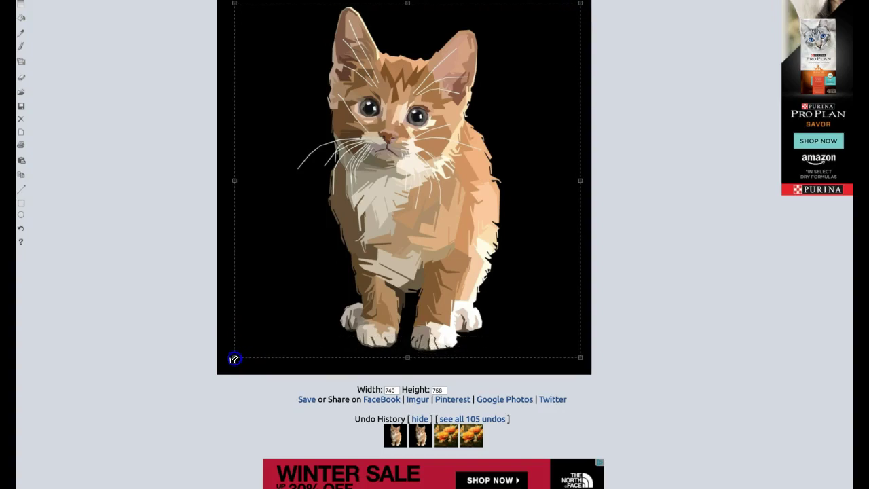
scroll(316, 350, "up", 2)
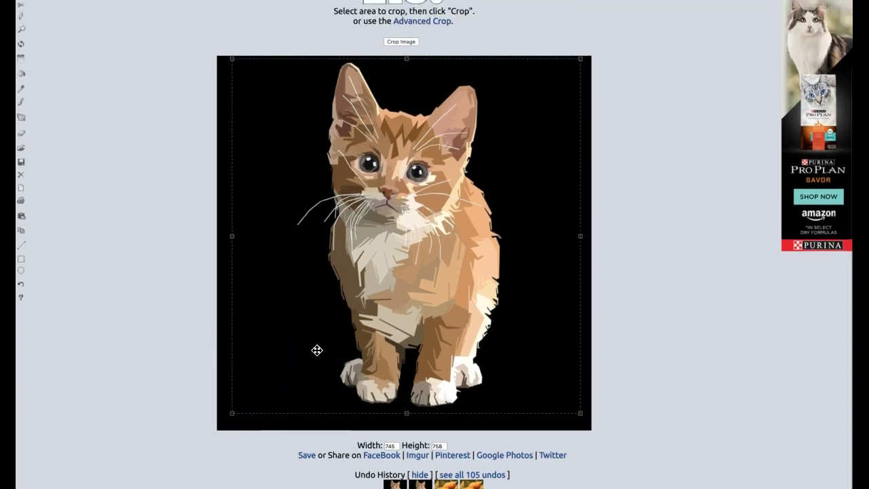
scroll(317, 350, "up", 1)
left_click_drag(310, 350, 301, 349)
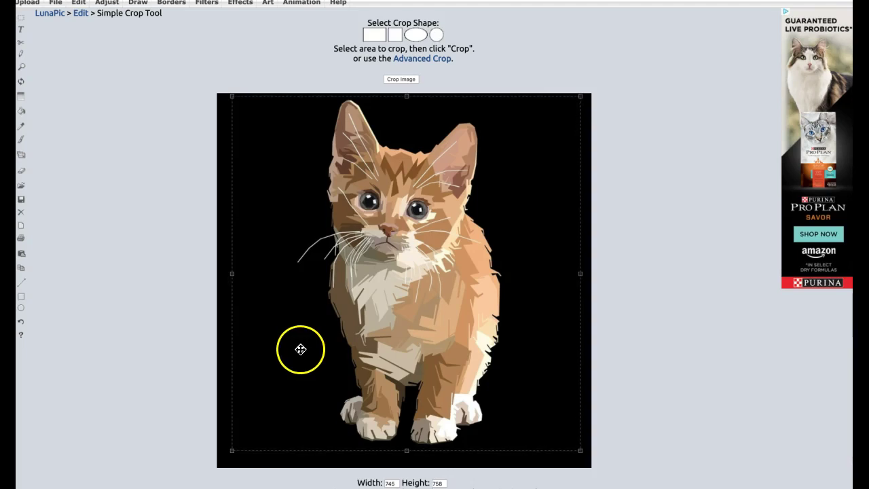
Choose the square crop shape and fit its selection around the whole cat at about 751 × 751 pixels.
left_click(394, 38)
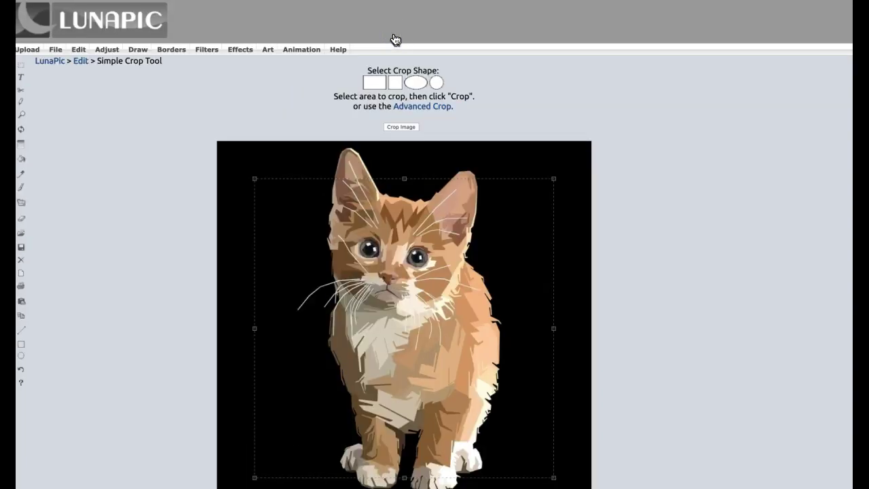
left_click(397, 86)
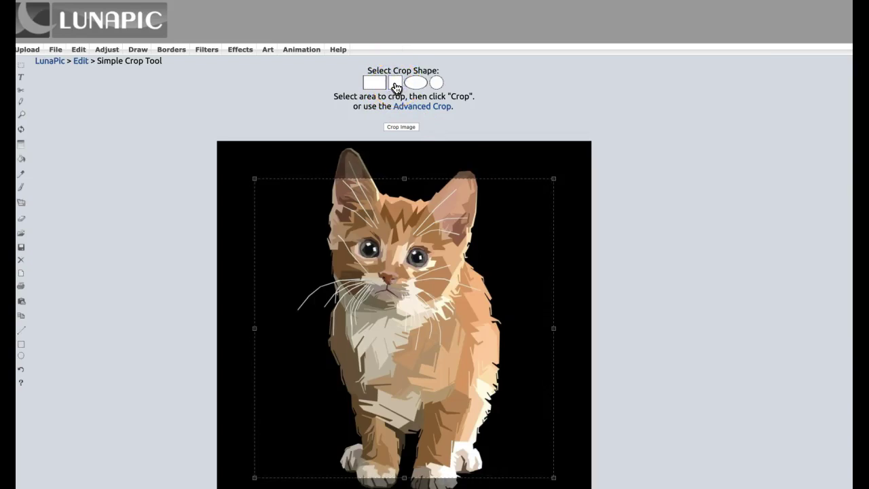
left_click_drag(554, 177, 587, 146)
scroll(655, 170, "down", 3)
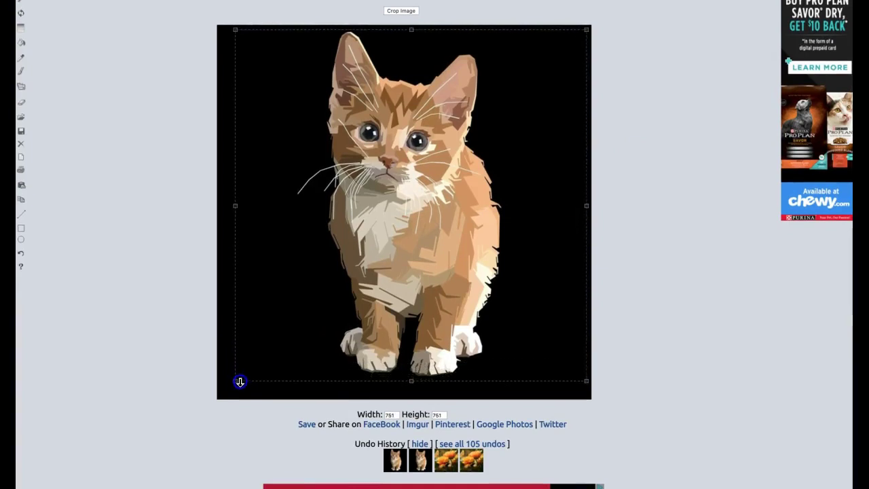
left_click_drag(252, 352, 250, 351)
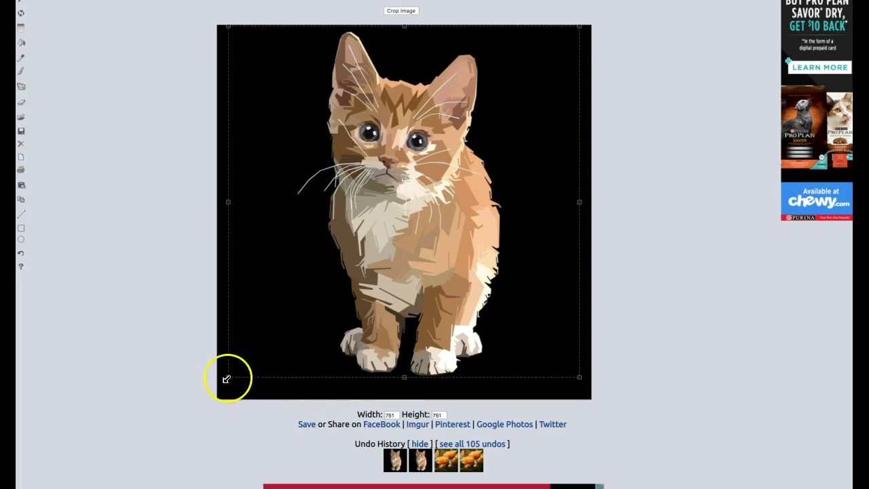
Enlarge the square selection around the whole cat to about 763 × 763 pixels and crop the image to it.
left_click_drag(246, 360, 248, 360)
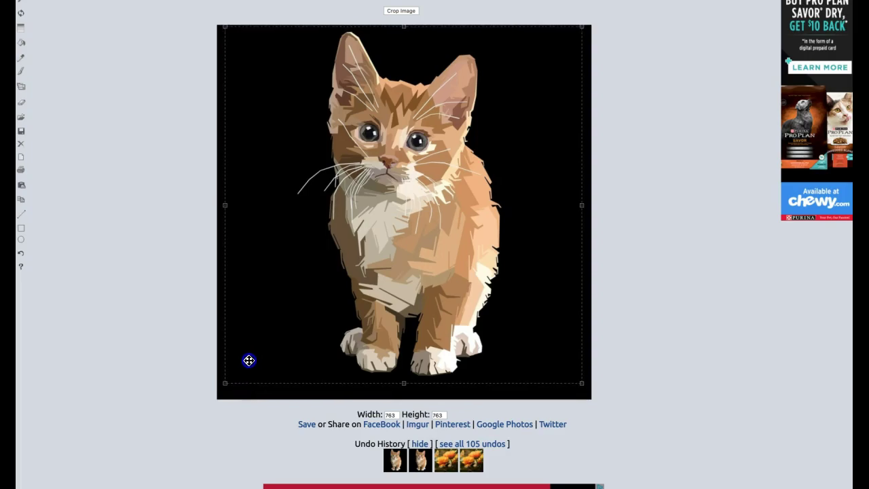
scroll(598, 349, "up", 1)
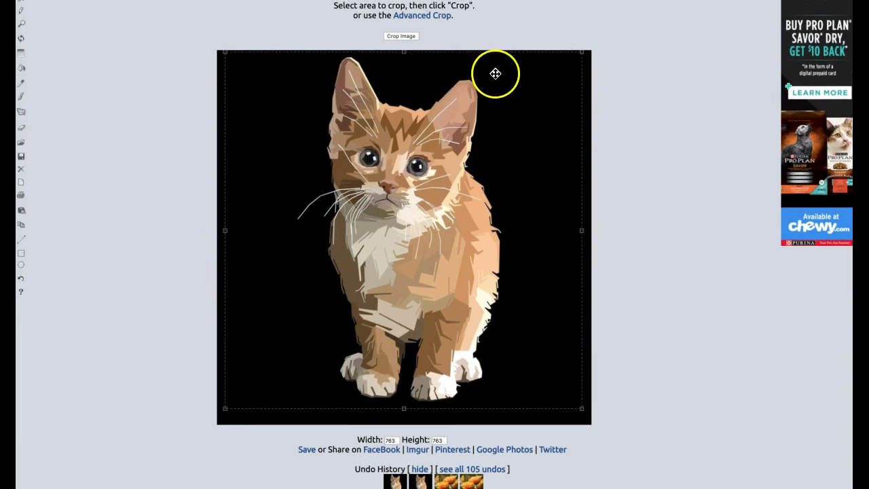
scroll(495, 73, "up", 1)
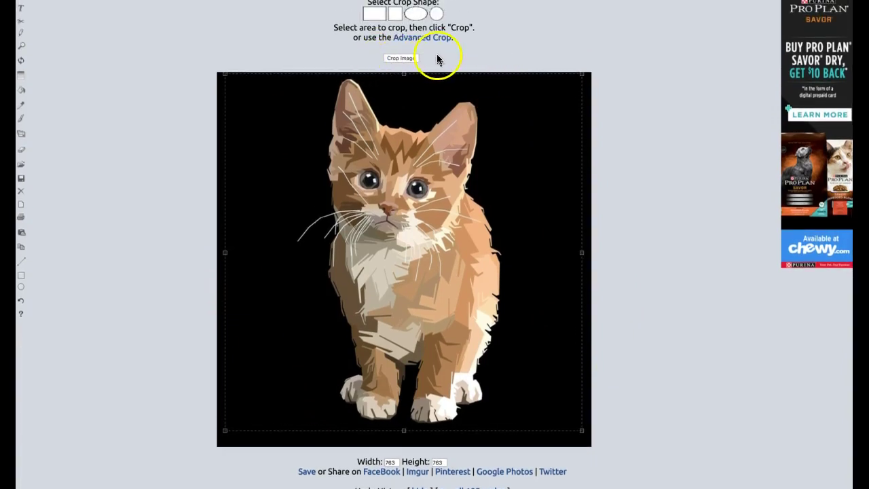
left_click(396, 58)
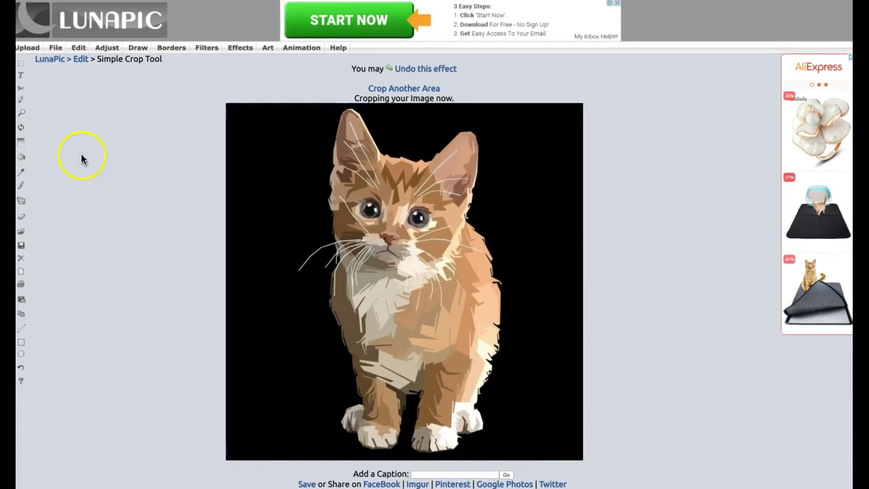
Start making the cropped image's background transparent and switch to the Magic Wand tool.
mouse_move(79, 49)
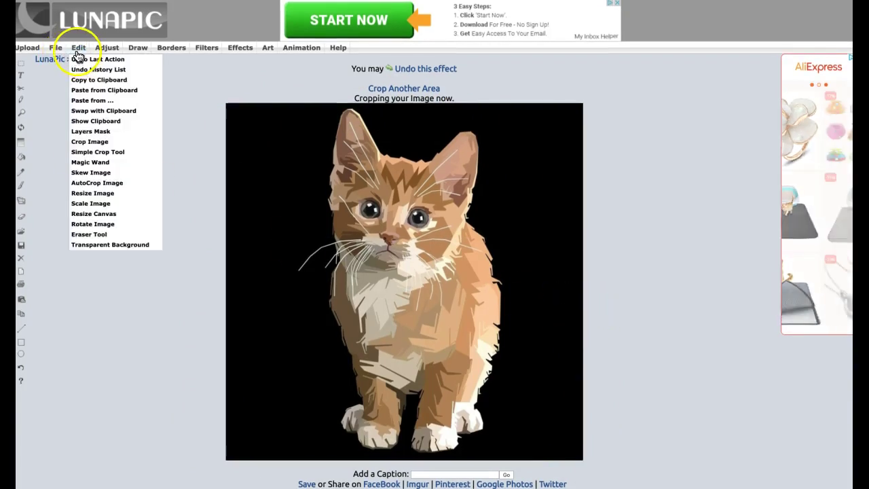
left_click(109, 248)
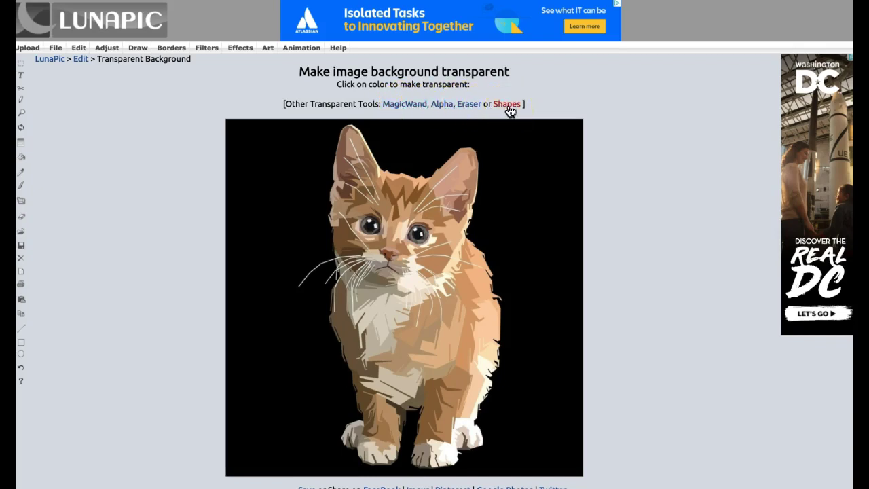
left_click(409, 110)
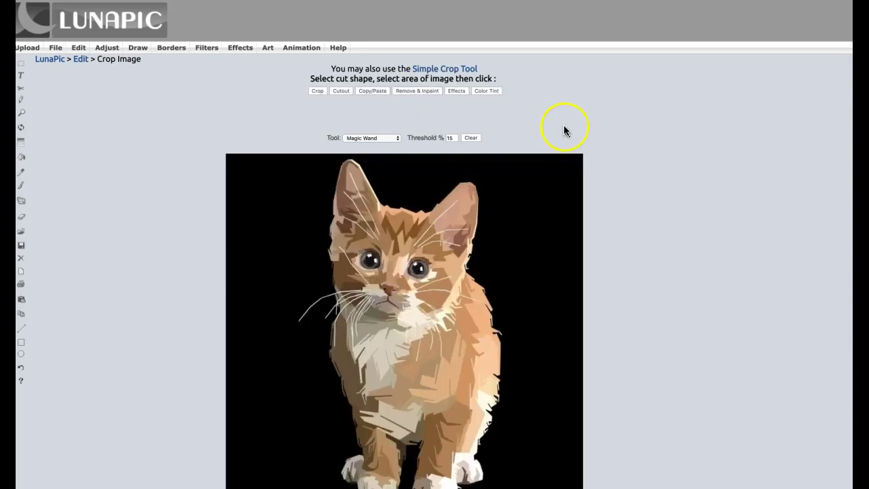
scroll(565, 126, "down", 1)
scroll(565, 126, "down", 2)
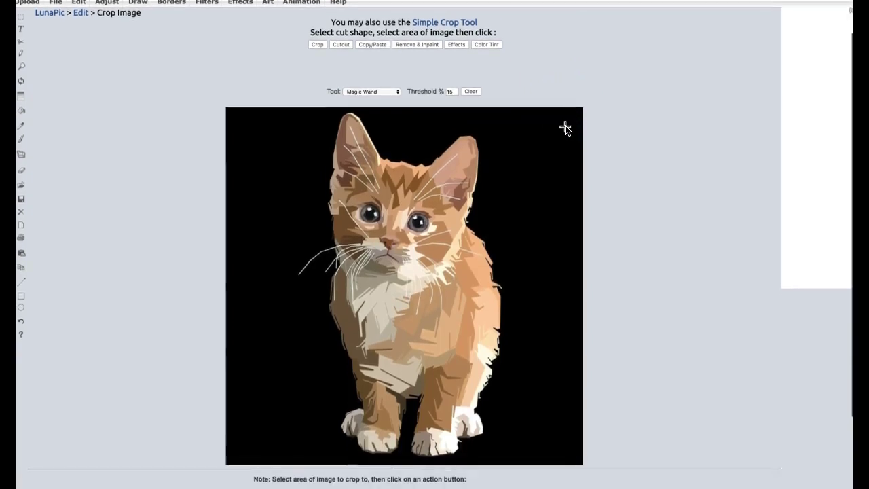
Select the black background around the cat with the Magic Wand and cut it out.
left_click(562, 127)
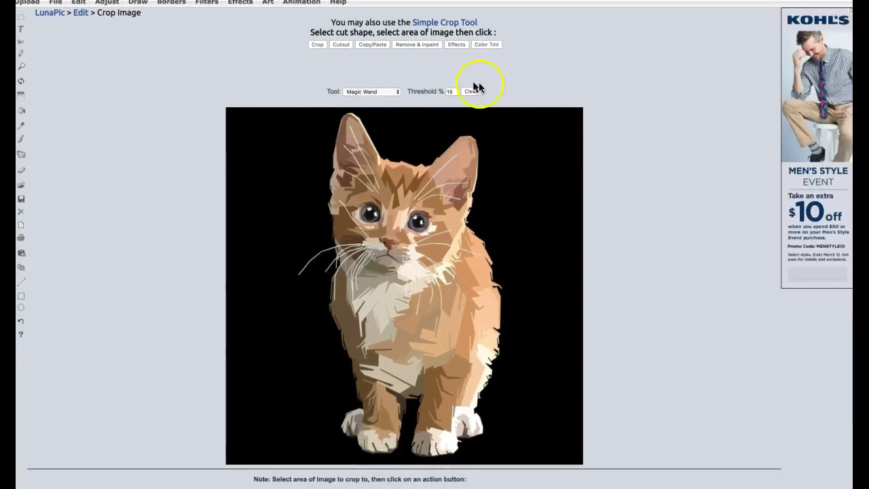
left_click(287, 168)
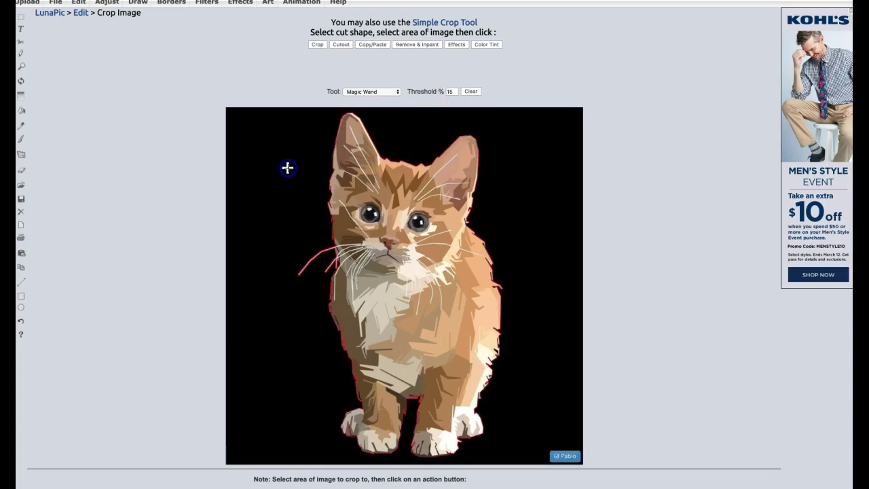
left_click(237, 227)
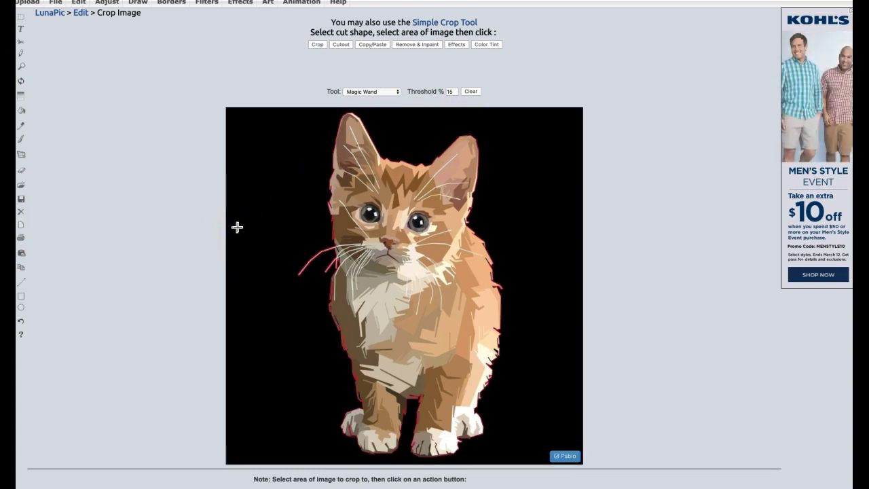
left_click(265, 140)
left_click(535, 144)
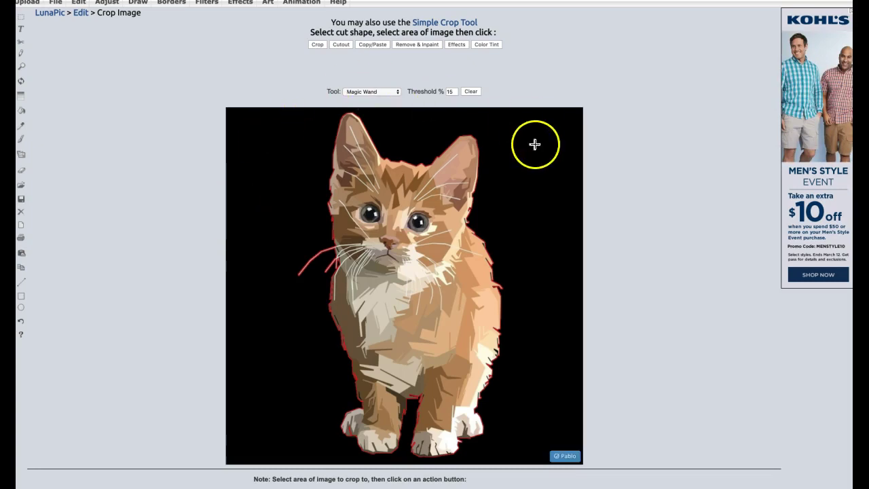
left_click(534, 144)
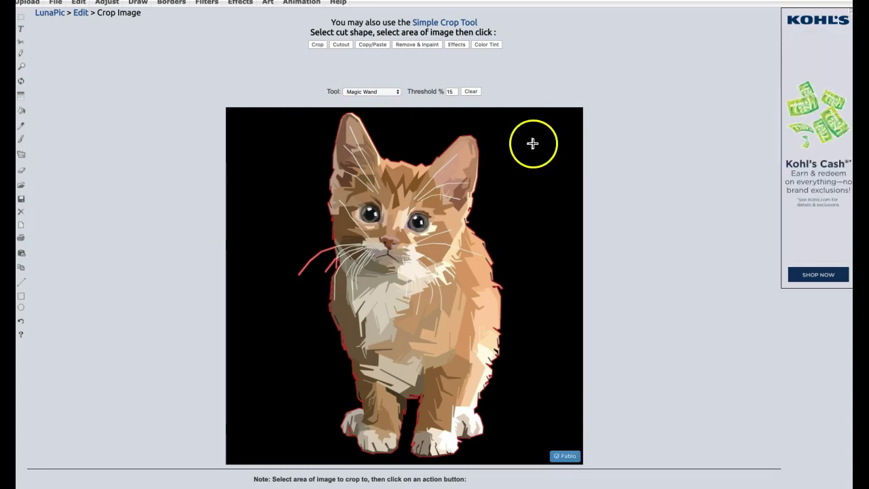
scroll(532, 143, "down", 1)
scroll(533, 143, "up", 2)
scroll(532, 143, "down", 1)
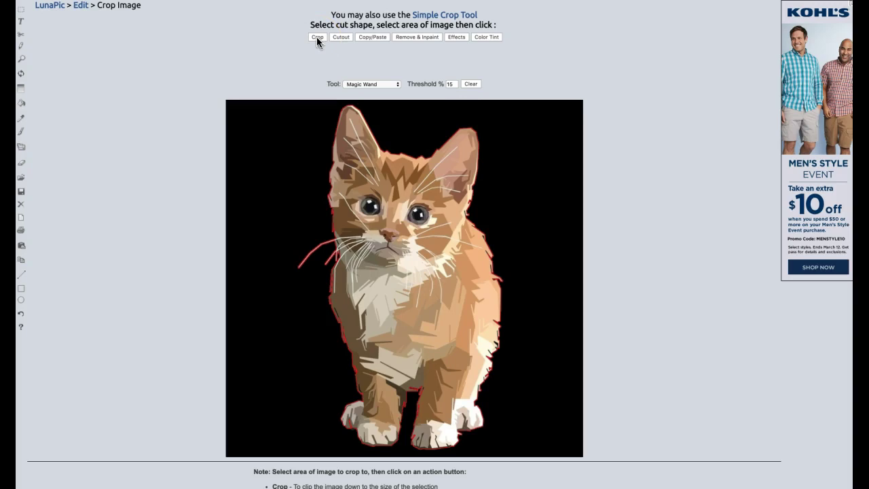
left_click(335, 37)
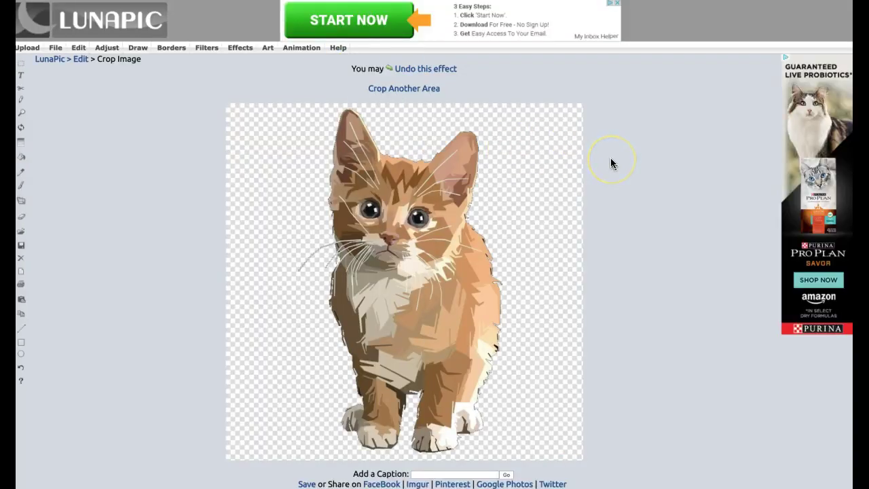
scroll(609, 165, "down", 1)
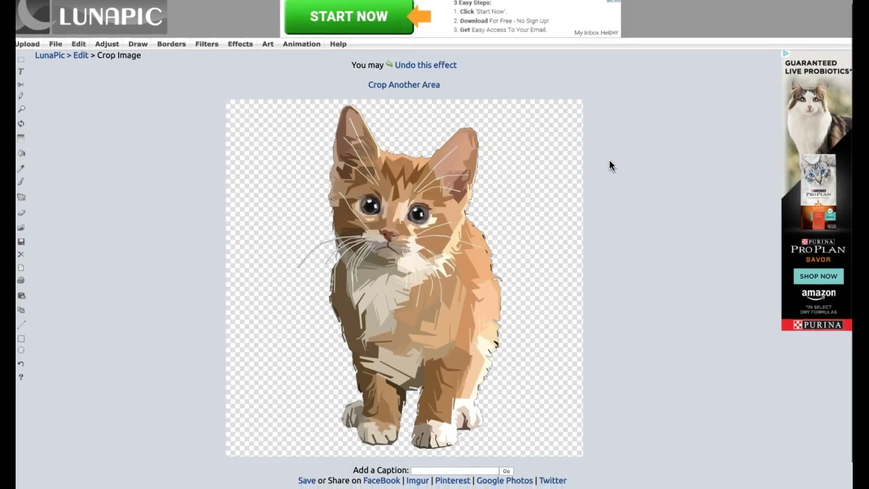
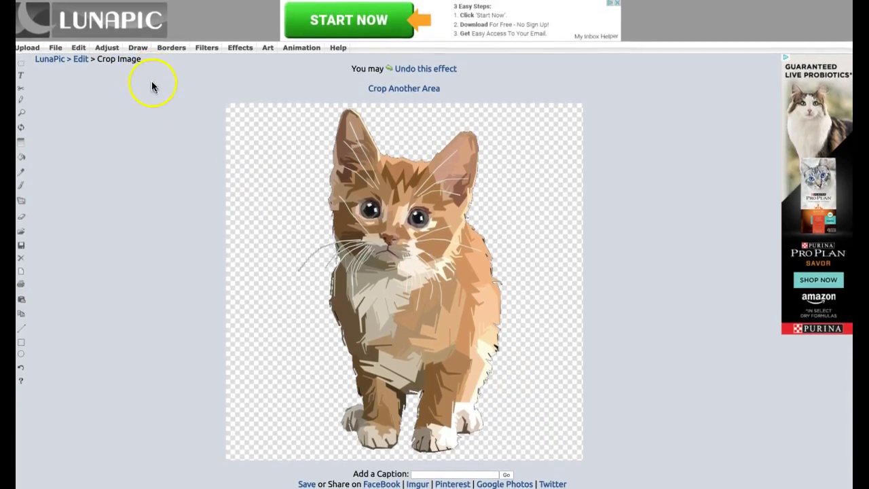
Start the Blend two Images effect and open the file chooser for the image to paste.
mouse_move(231, 49)
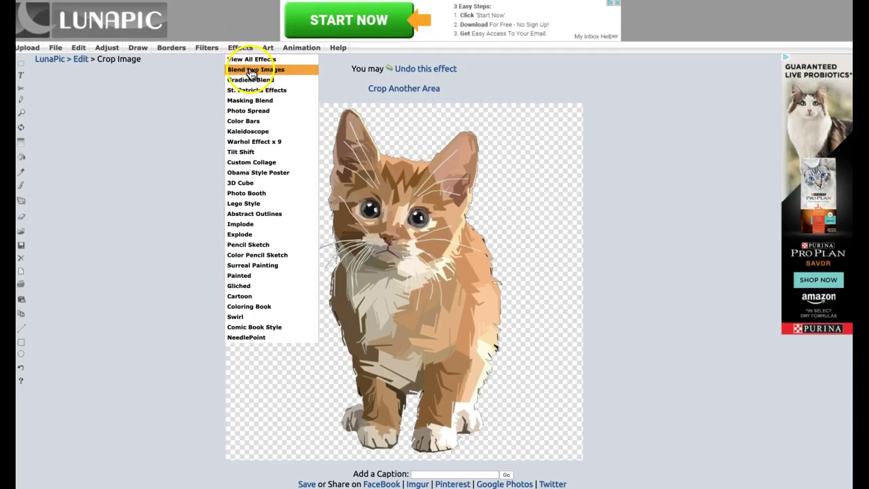
left_click(247, 71)
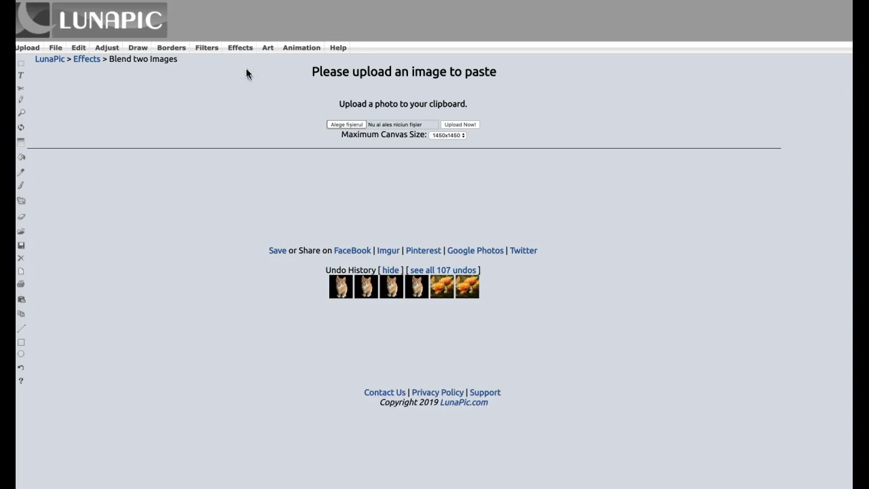
left_click(339, 124)
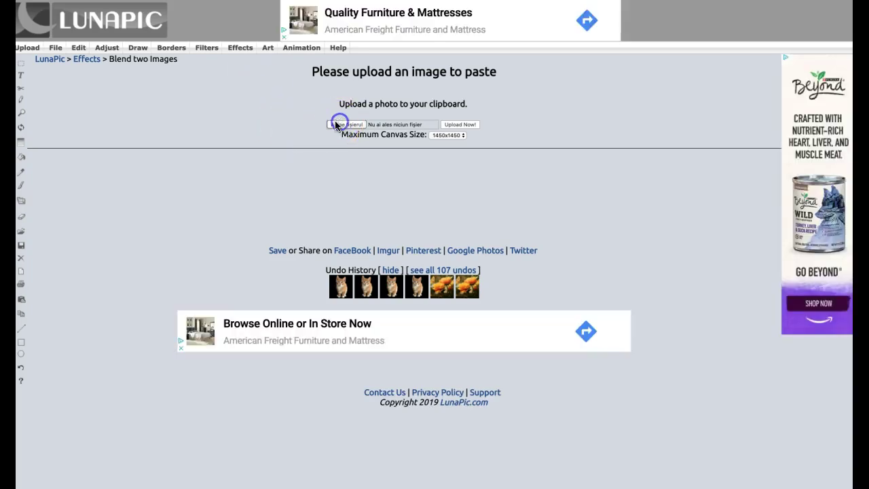
scroll(292, 87, "down", 5)
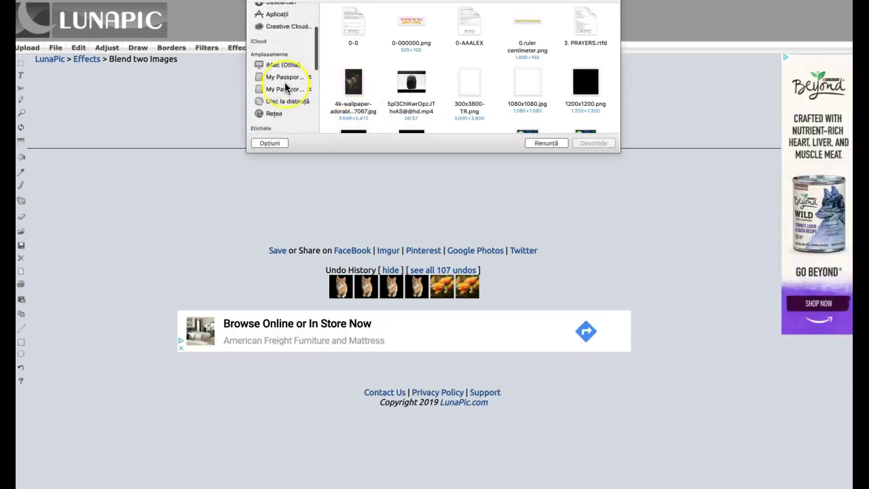
Choose 0-green2.png from the Wall Paper folder on the external drive and upload it to the clipboard.
left_click(279, 49)
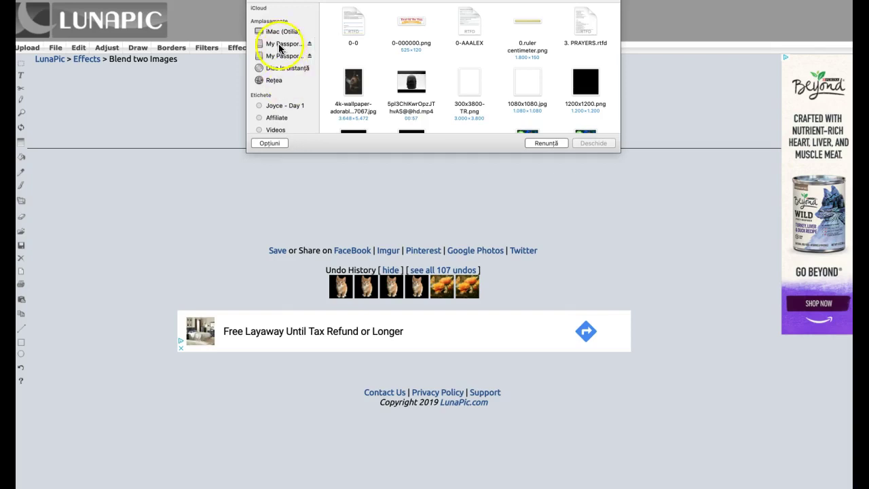
left_click(436, 58)
scroll(437, 61, "down", 10)
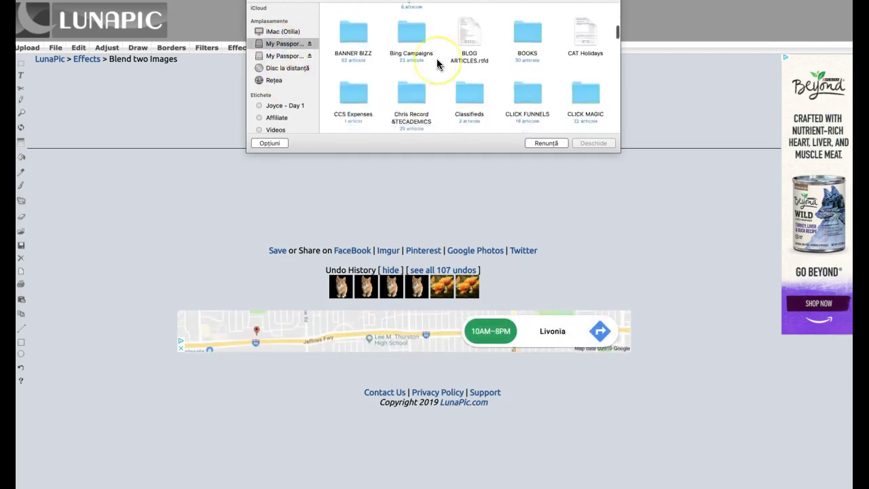
scroll(437, 64, "down", 5)
left_click(360, 90)
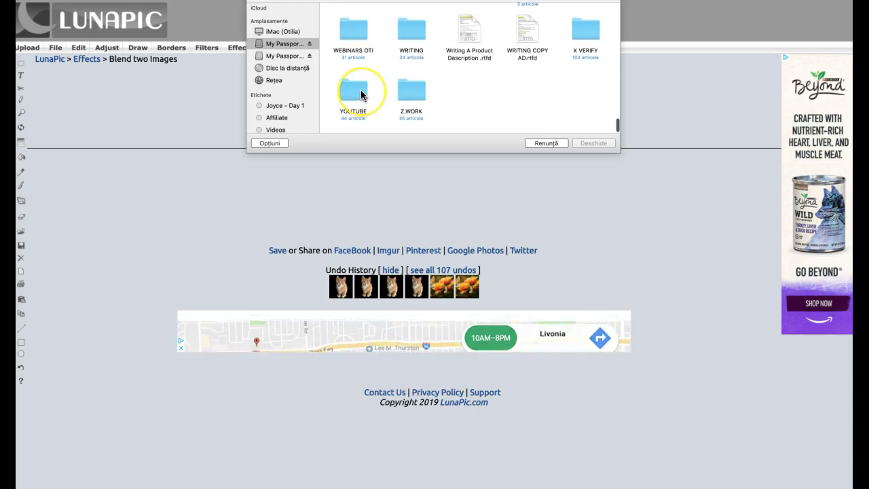
scroll(360, 90, "up", 1)
double_click(467, 28)
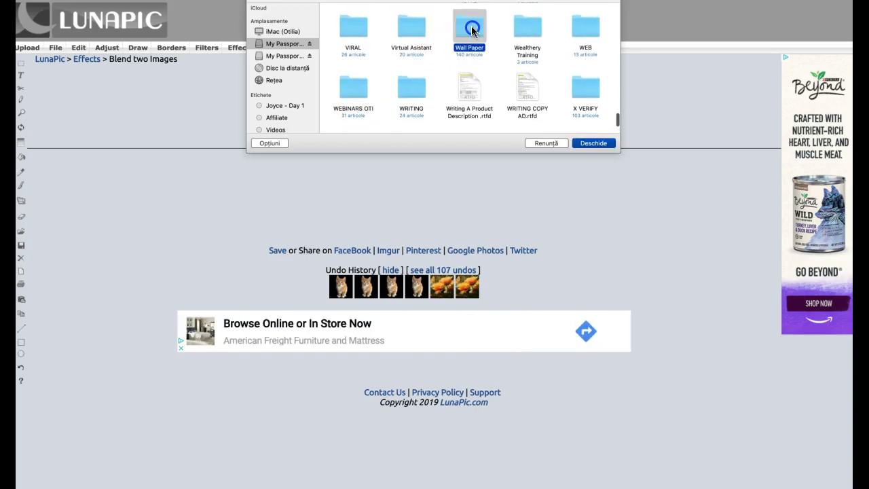
left_click(470, 83)
left_click(600, 146)
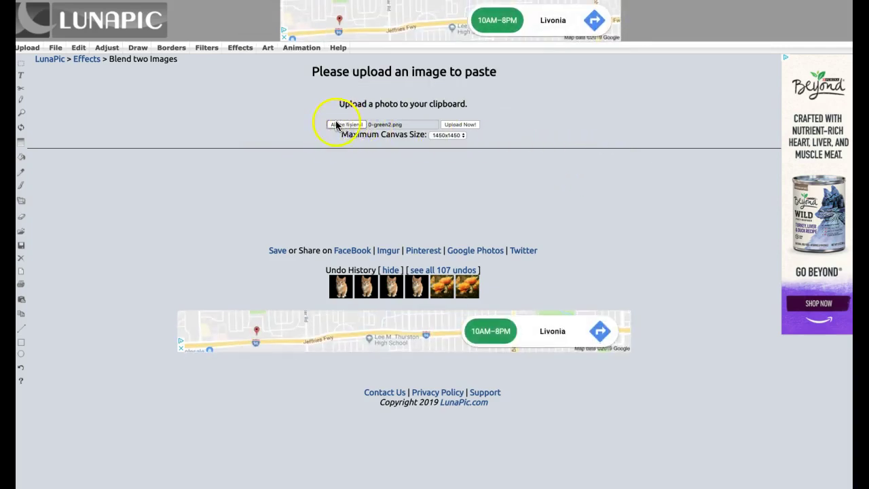
left_click(461, 125)
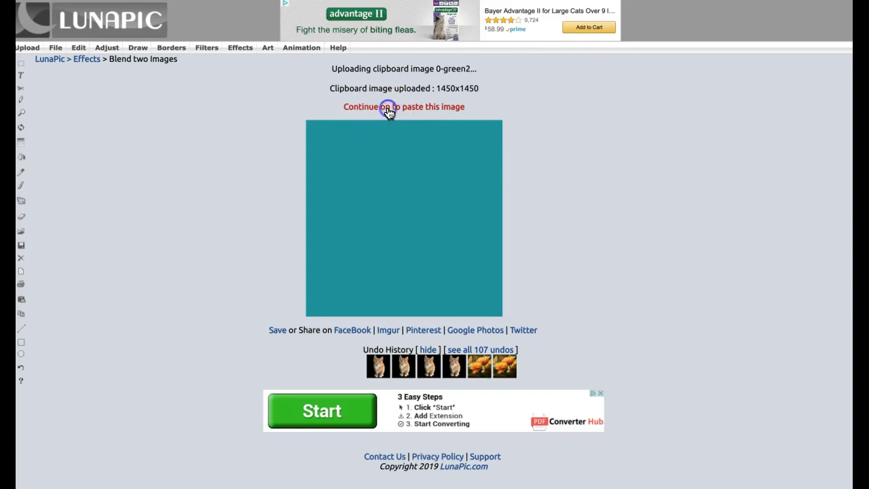
Continue to the blend, swap the two images so the cat overlays the teal background, and shrink the cat to fit inside it.
left_click(388, 109)
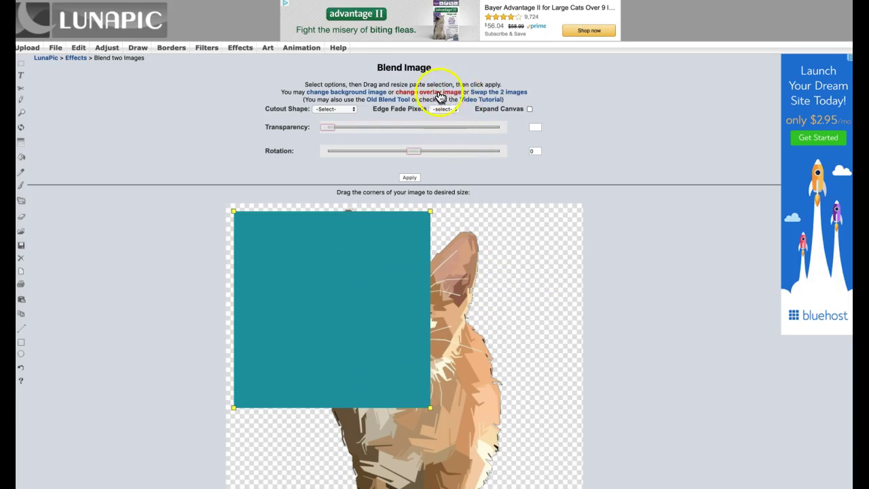
left_click(496, 97)
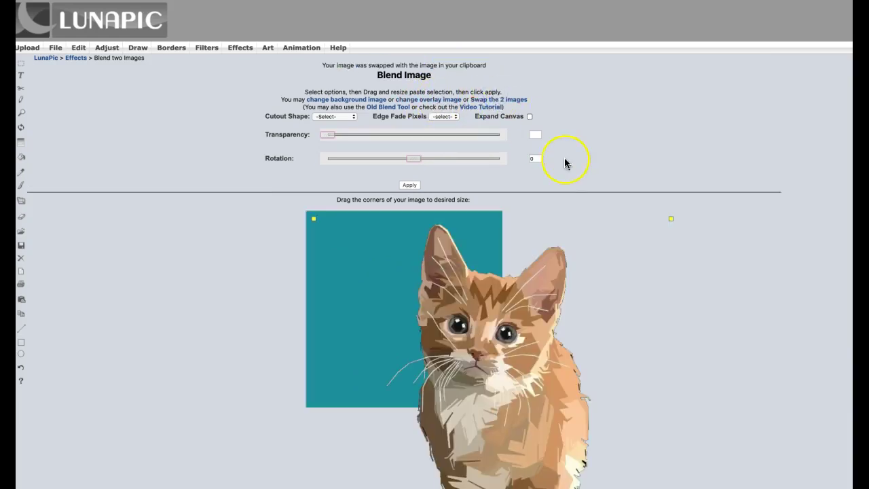
scroll(564, 157, "down", 3)
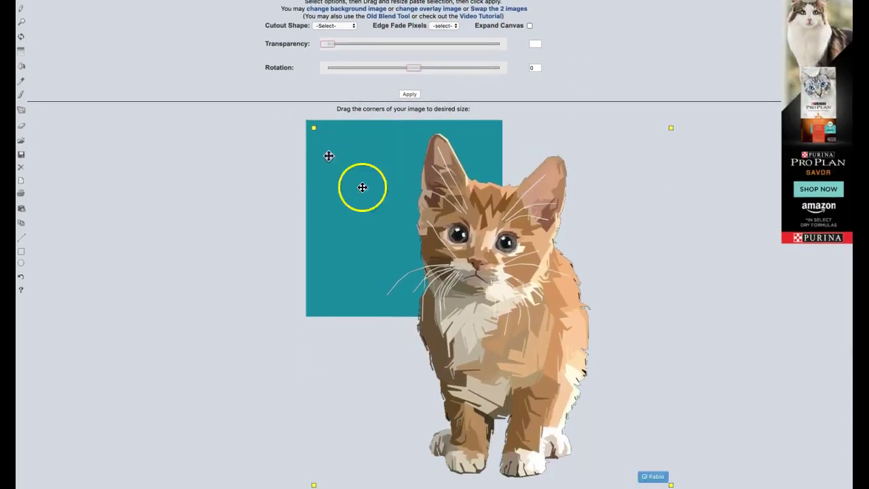
left_click_drag(312, 130, 512, 338)
left_click_drag(581, 397, 396, 208)
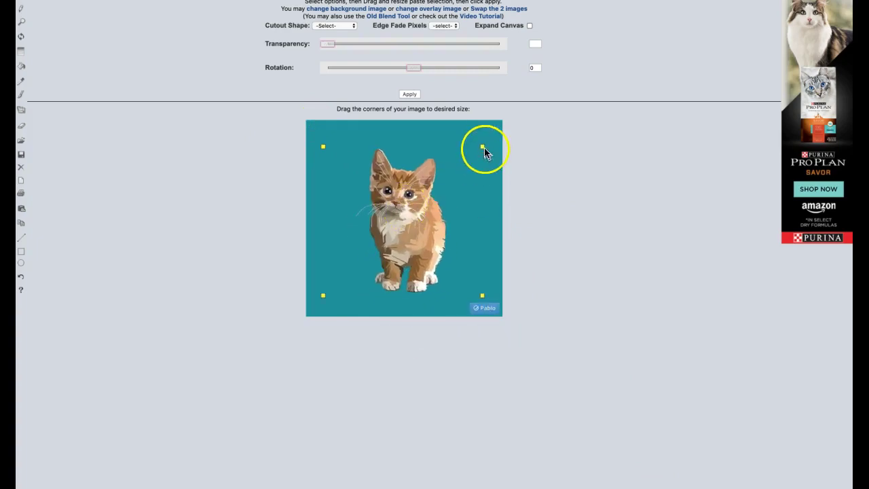
Enlarge and centre the cat so its frame nearly fills the teal background, and apply the blend.
left_click_drag(482, 146, 498, 131)
left_click_drag(430, 218, 426, 211)
left_click(513, 226)
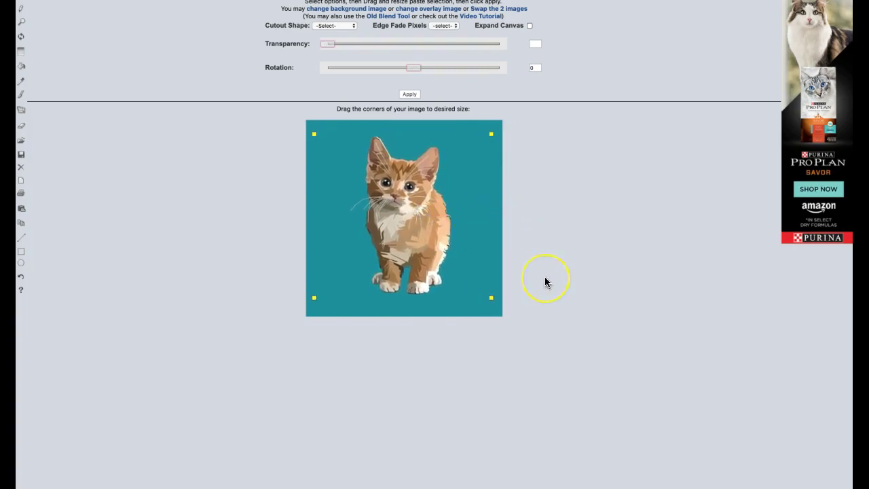
scroll(544, 277, "up", 2)
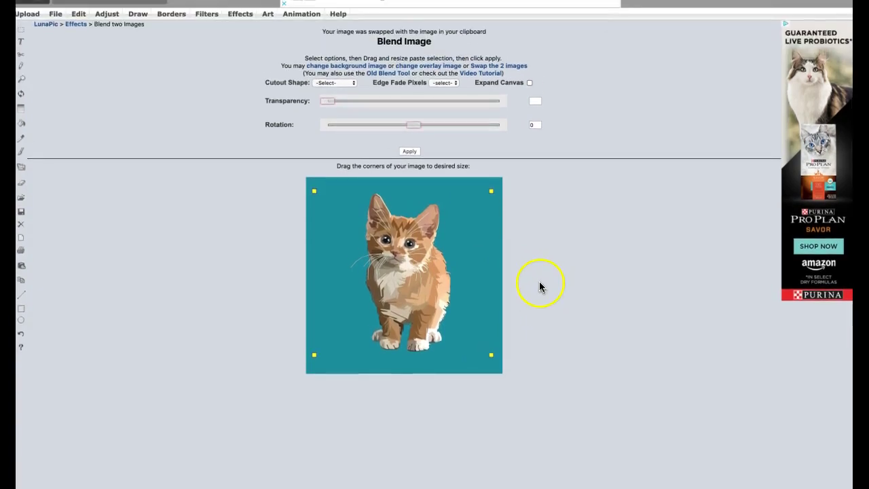
left_click_drag(313, 191, 307, 181)
left_click_drag(373, 249, 384, 263)
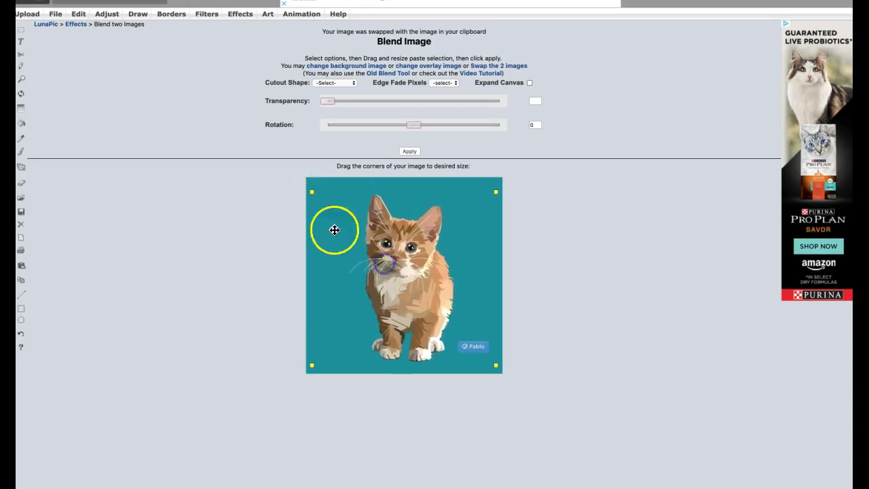
left_click_drag(307, 193, 307, 183)
left_click_drag(407, 280, 409, 281)
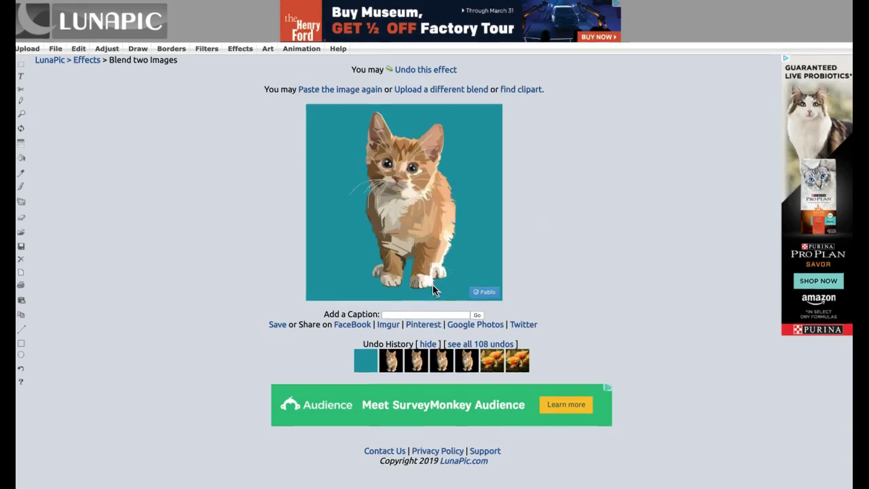
Start the Text Tool, set the text colour to white (#FFFFFF), and enter "Cute Cat" as the text.
left_click(519, 293)
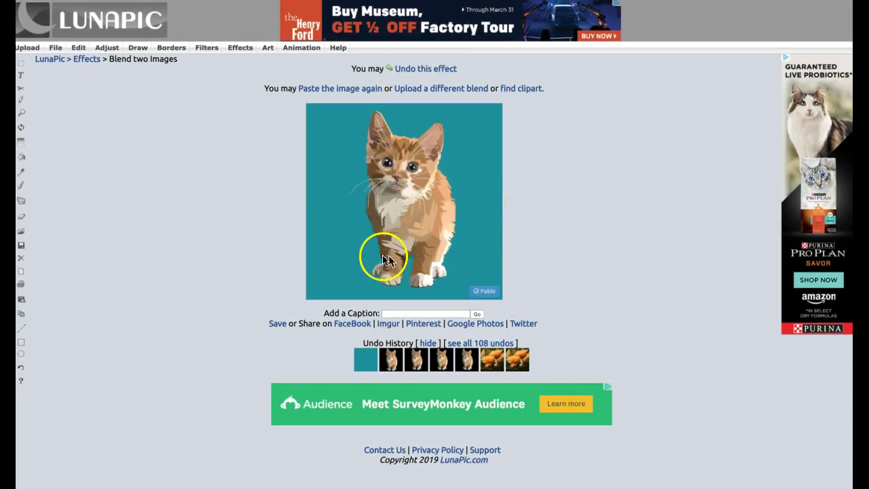
mouse_move(100, 50)
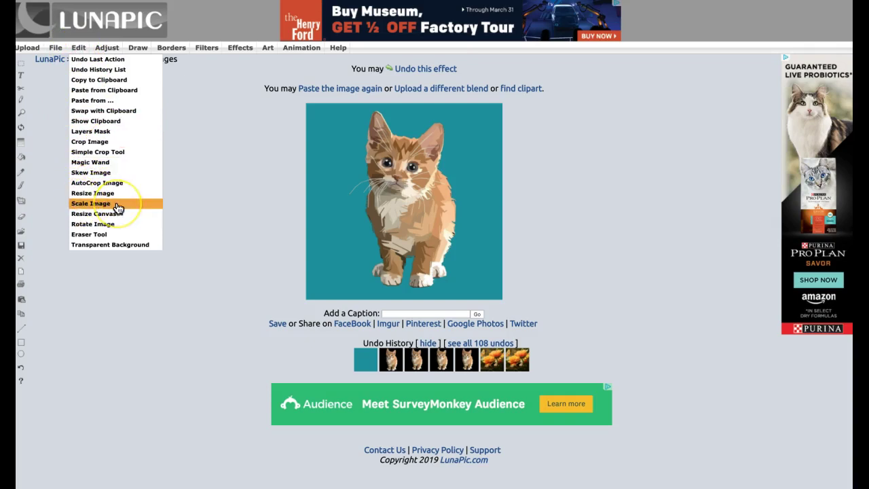
mouse_move(52, 51)
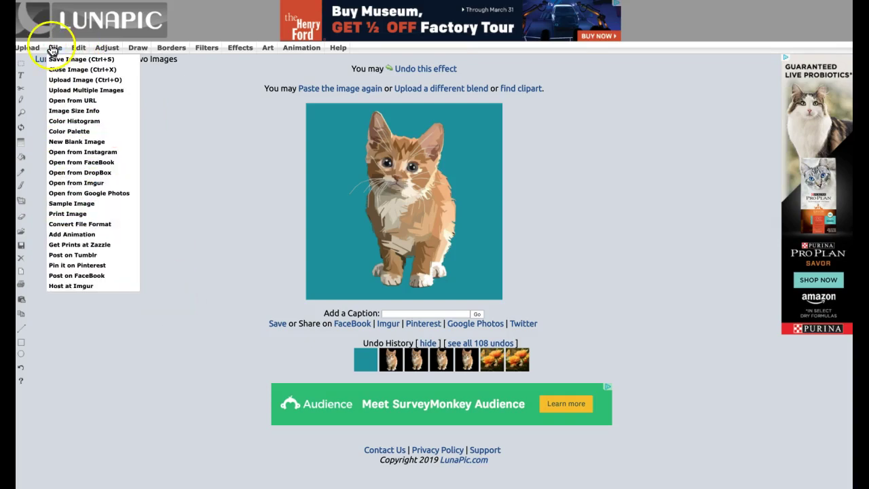
mouse_move(136, 52)
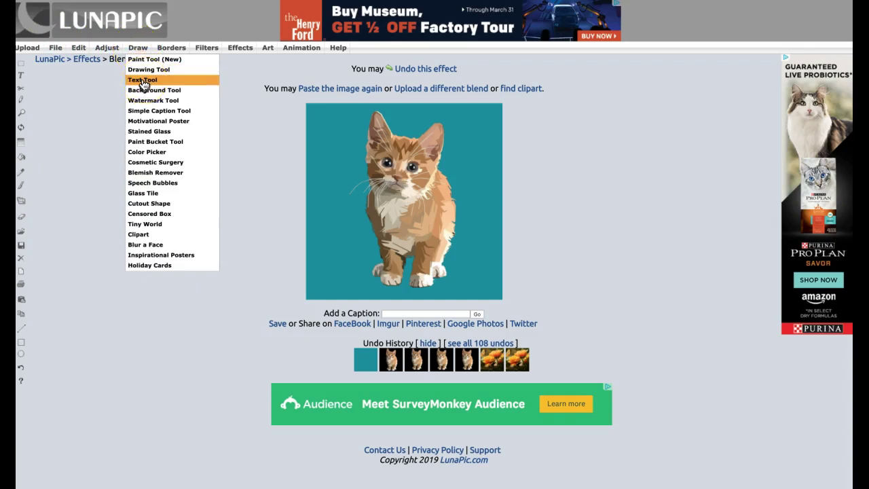
left_click(144, 81)
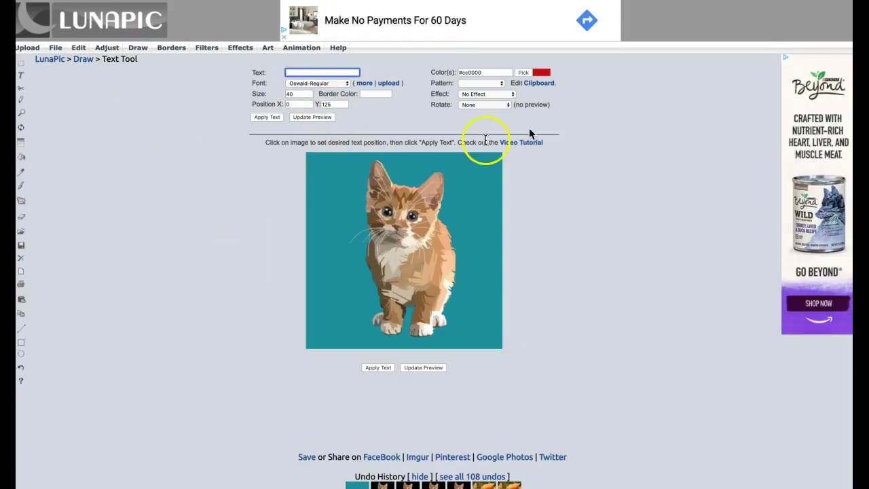
left_click(524, 72)
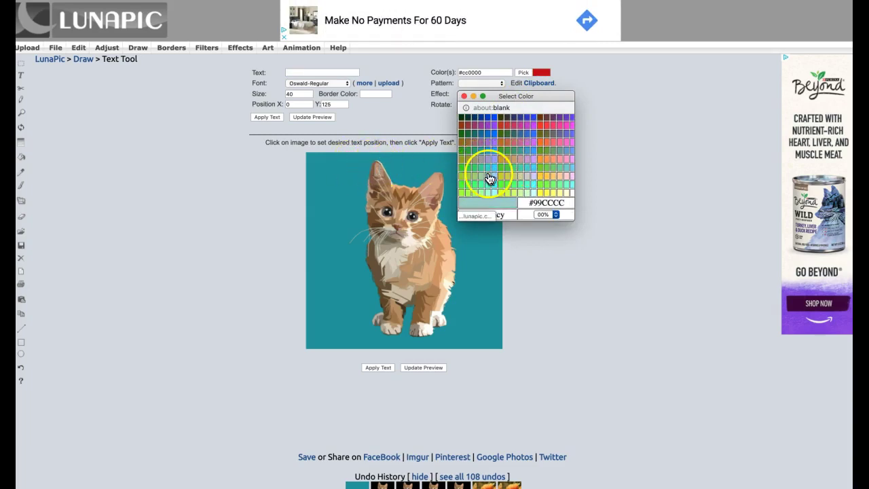
left_click(570, 193)
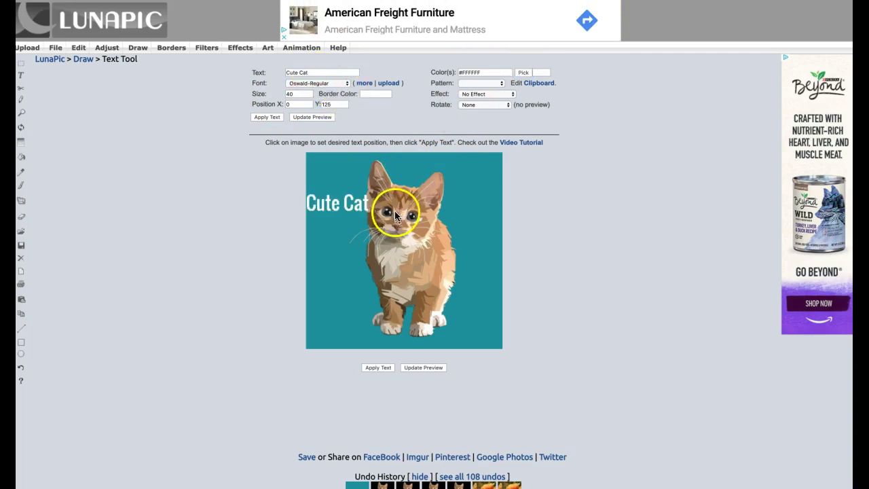
Move the "Cute Cat" text to the lower-left corner of the image, at about X 8, Y 405.
left_click(333, 208)
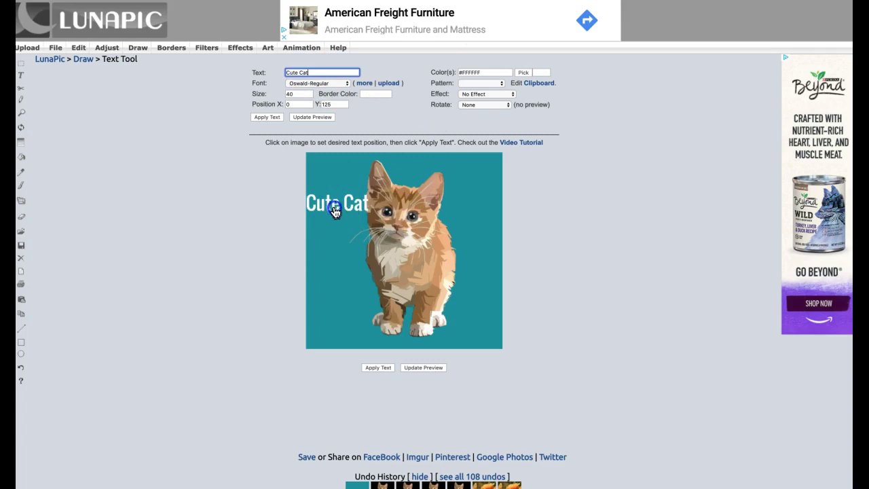
left_click_drag(334, 206, 341, 335)
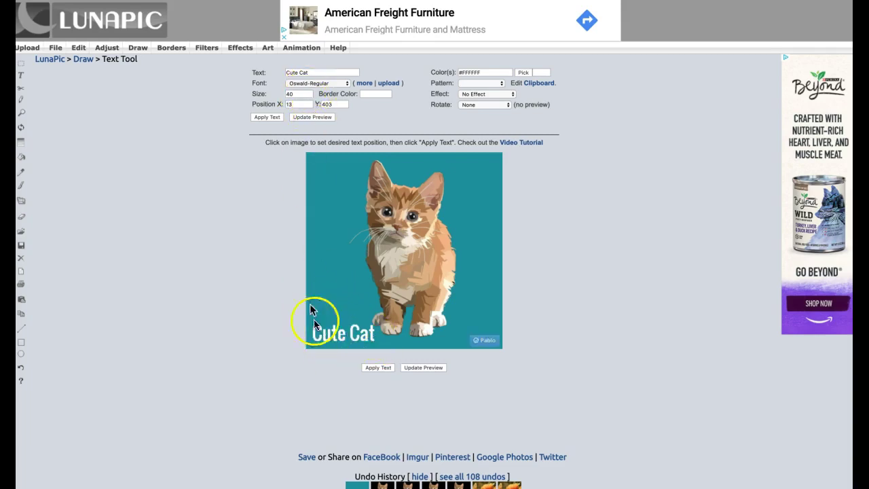
left_click_drag(370, 336, 341, 340)
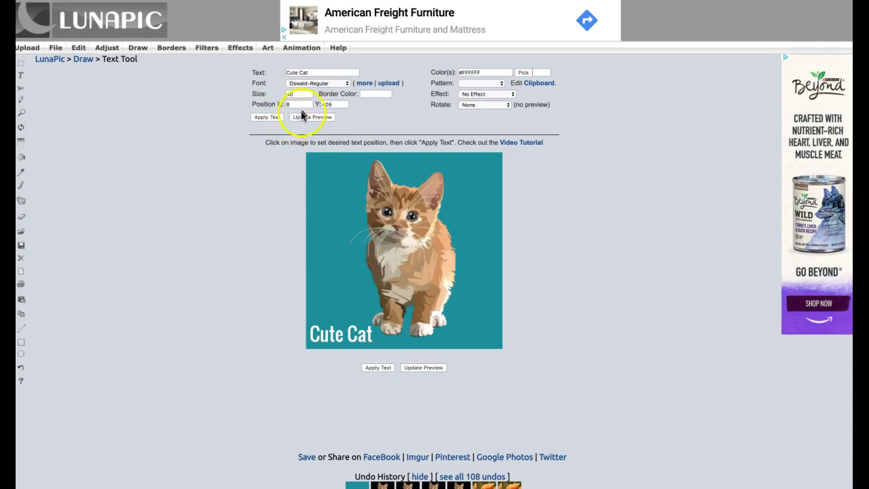
Try the fonts OpenSans-Regular, Chonker and Lobster-Regular on the "Cute Cat" text.
left_click(345, 84)
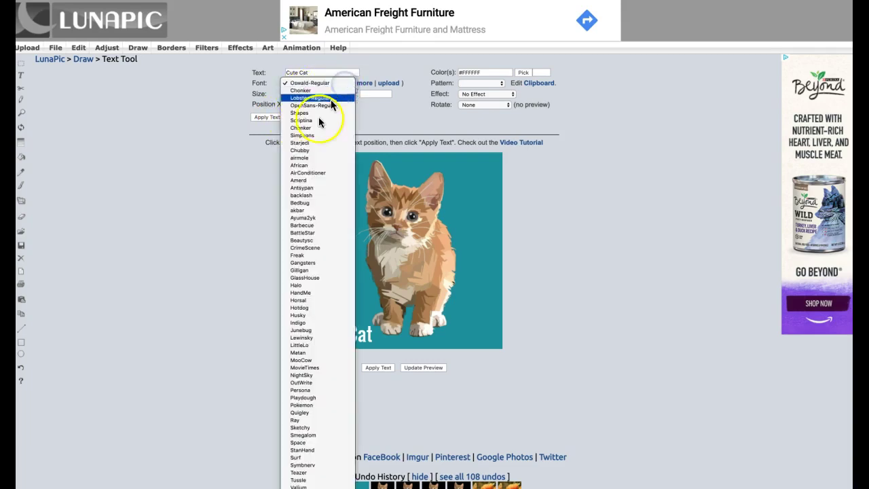
left_click(301, 105)
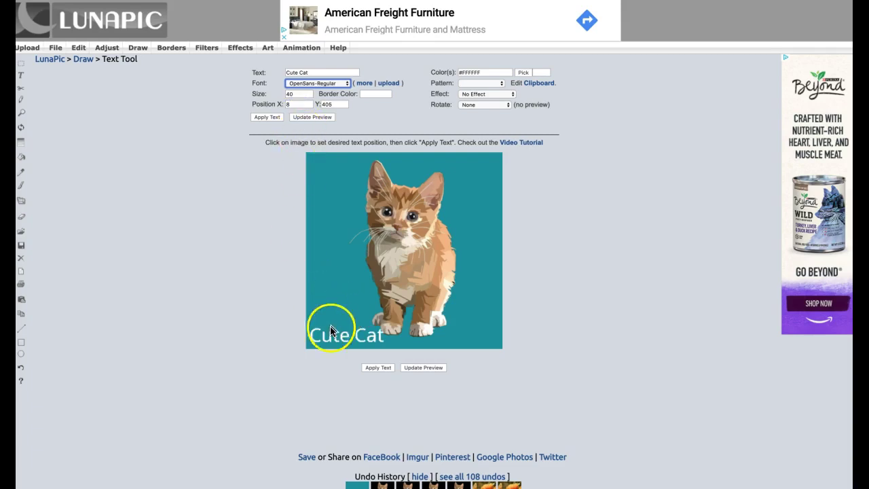
left_click(347, 83)
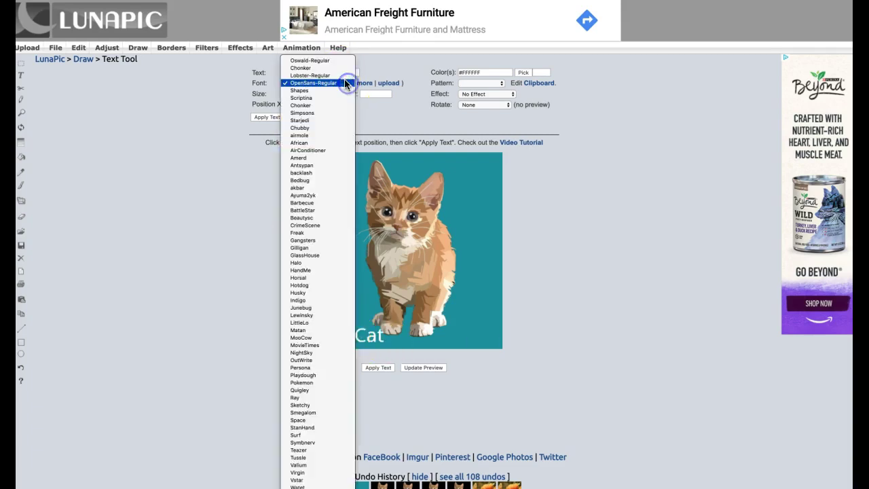
left_click(309, 61)
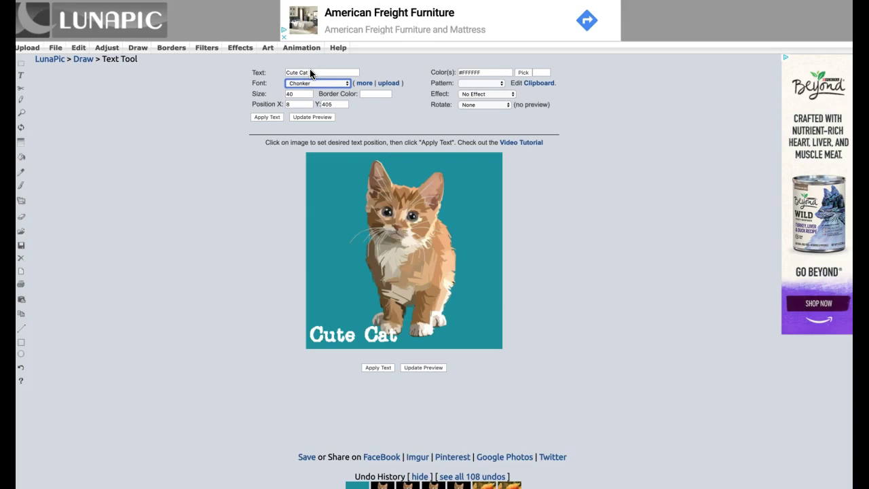
left_click(388, 359)
left_click(335, 85)
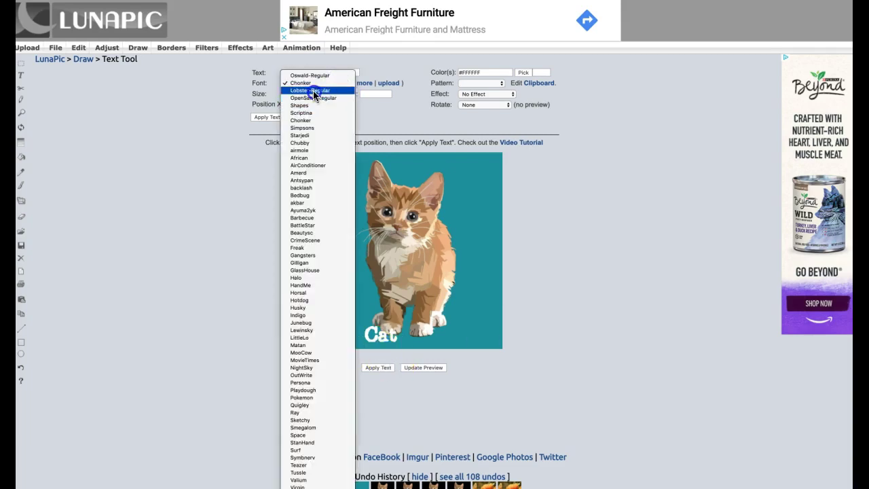
left_click(313, 90)
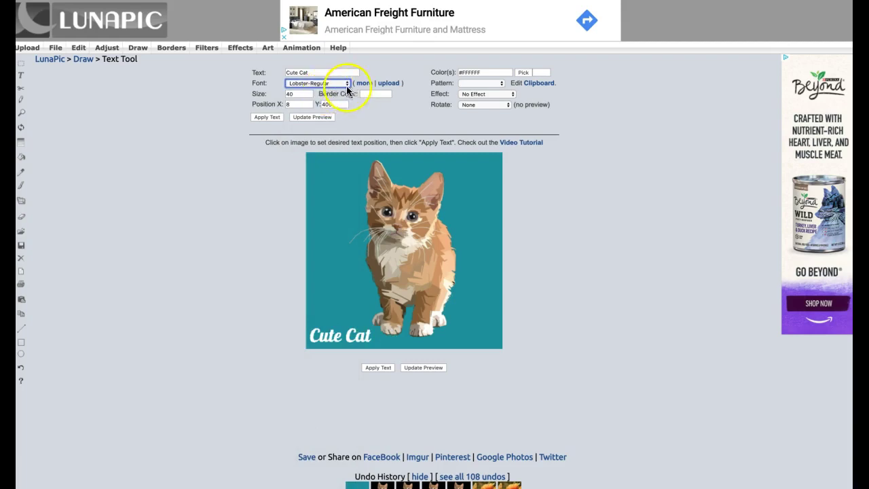
Try the Chubby font on the text and move it up to about X 12, Y 317.
left_click(346, 84)
left_click(304, 134)
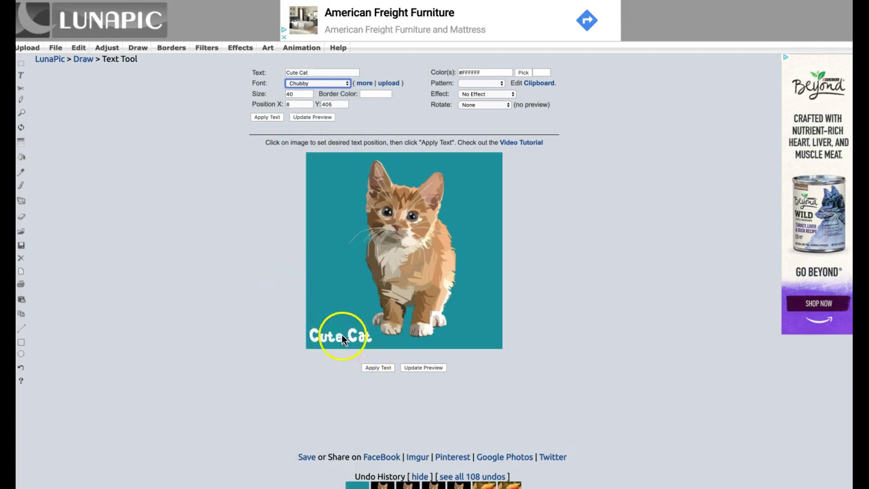
left_click_drag(343, 334, 344, 295)
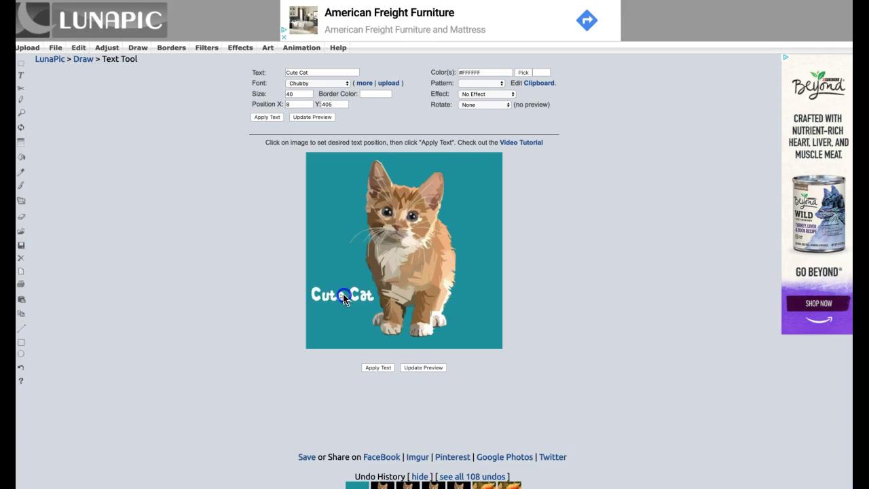
left_click(344, 299)
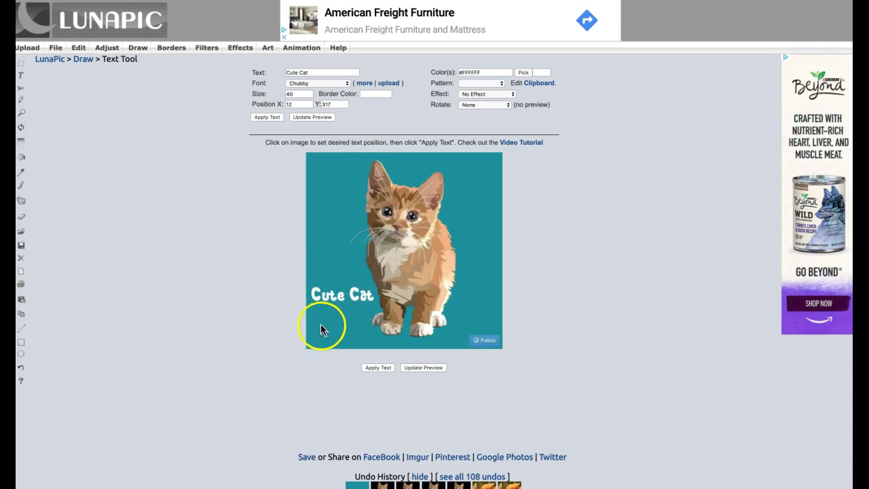
Try the Simpsons font on the text and move it up beside the cat's face, at about Y 178.
left_click(345, 83)
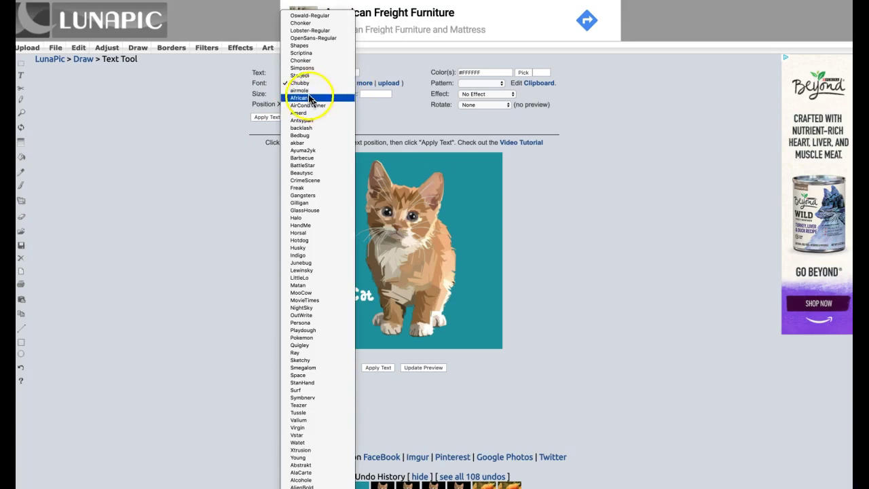
left_click(303, 69)
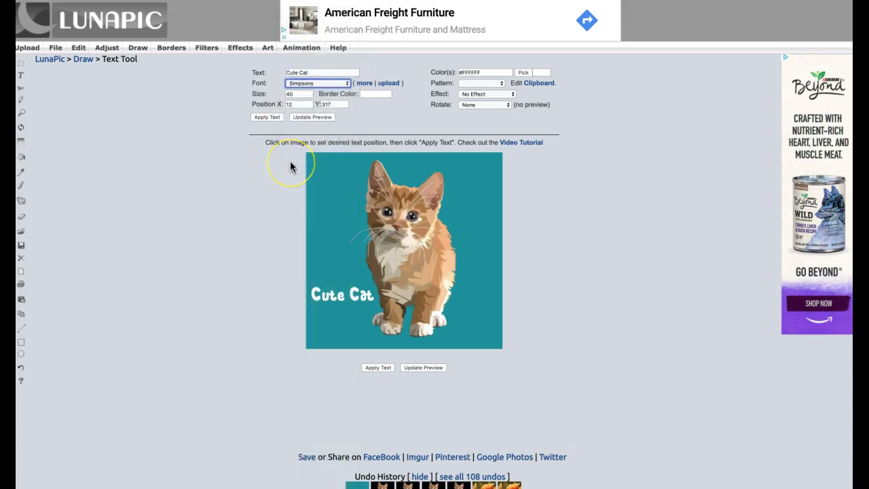
left_click_drag(355, 301, 347, 224)
Set the text's font to Lobster-Regular, place it beside the cat's front legs at about X 12, Y 329, and apply it.
left_click(332, 84)
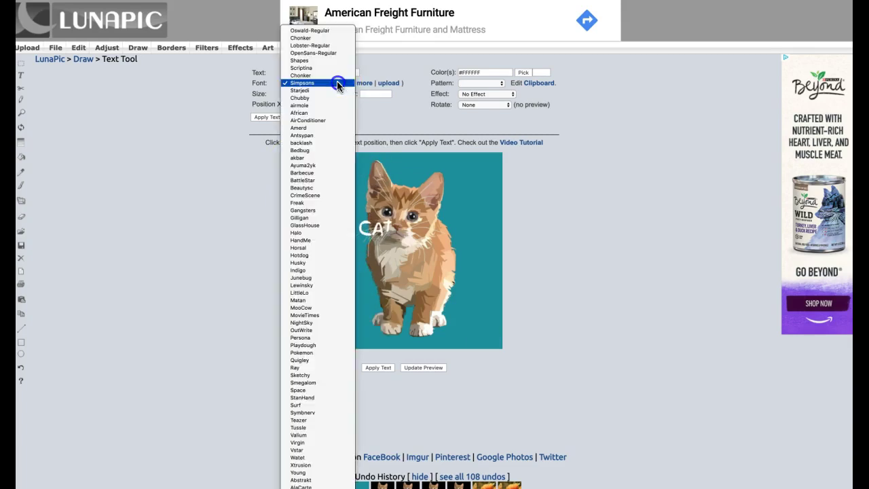
left_click(314, 45)
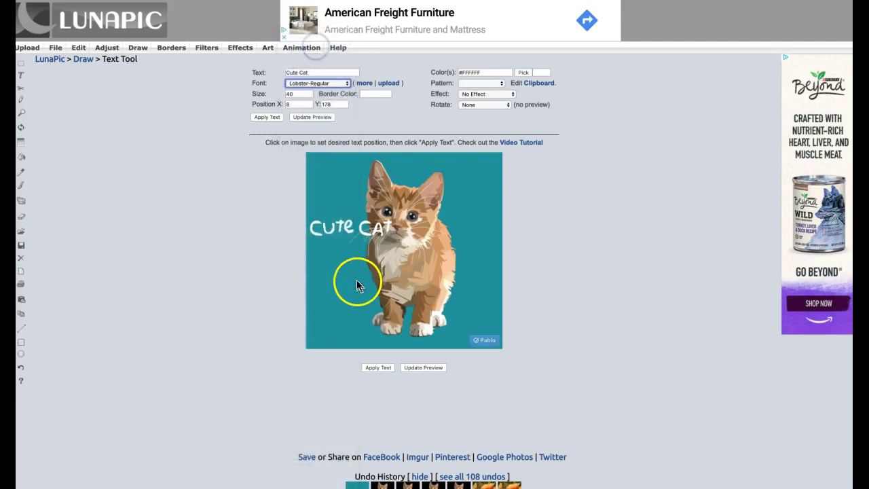
left_click(343, 303)
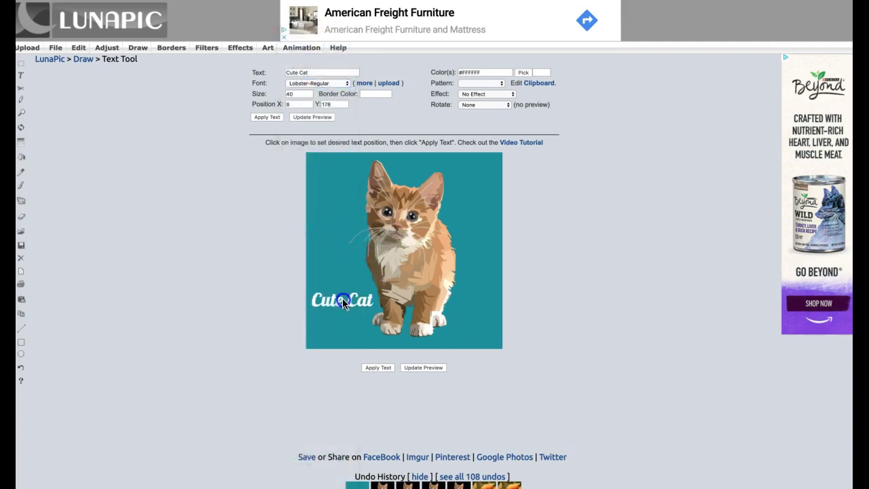
left_click(317, 302)
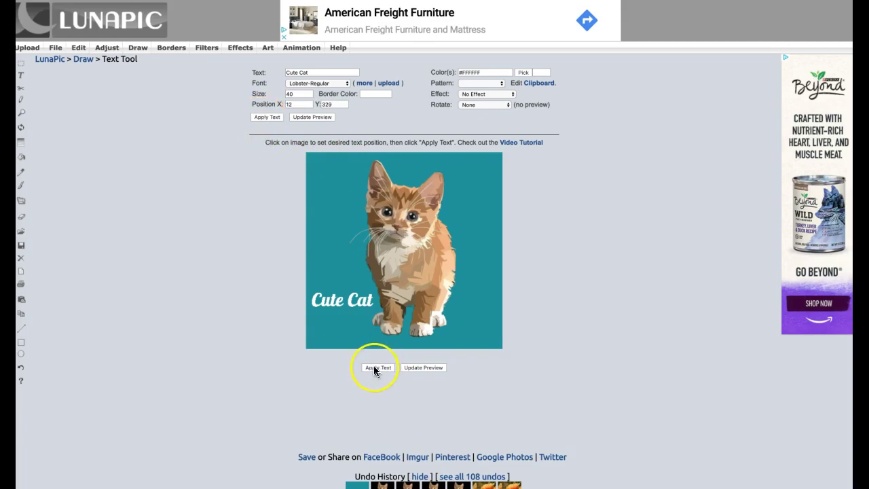
left_click(266, 116)
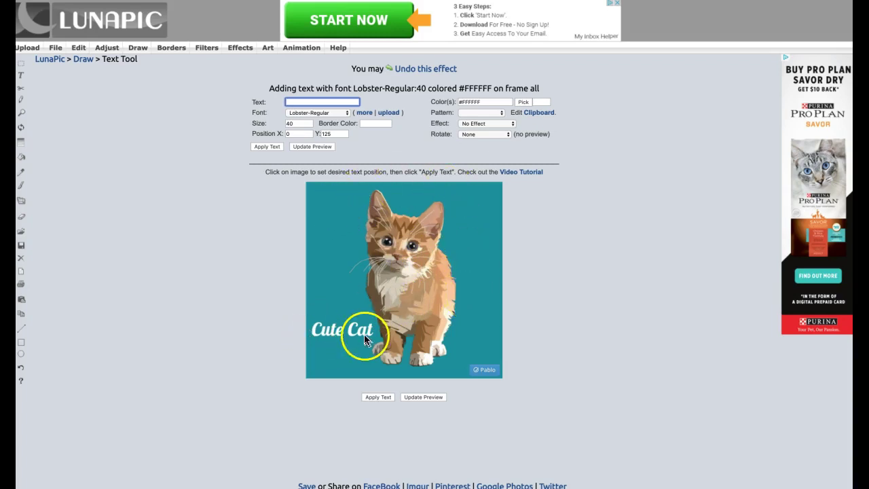
Restore the oldest version of the cat on a black background from the undo history and look over the full image.
scroll(464, 325, "down", 1)
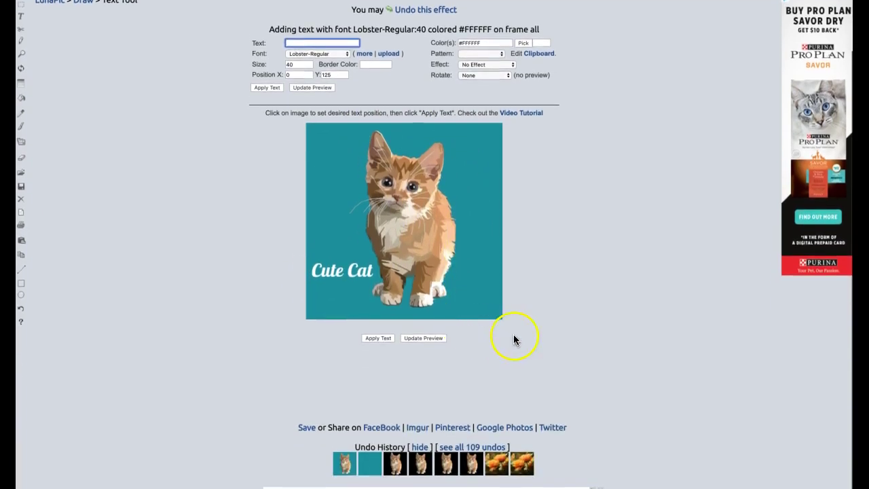
scroll(513, 339, "down", 1)
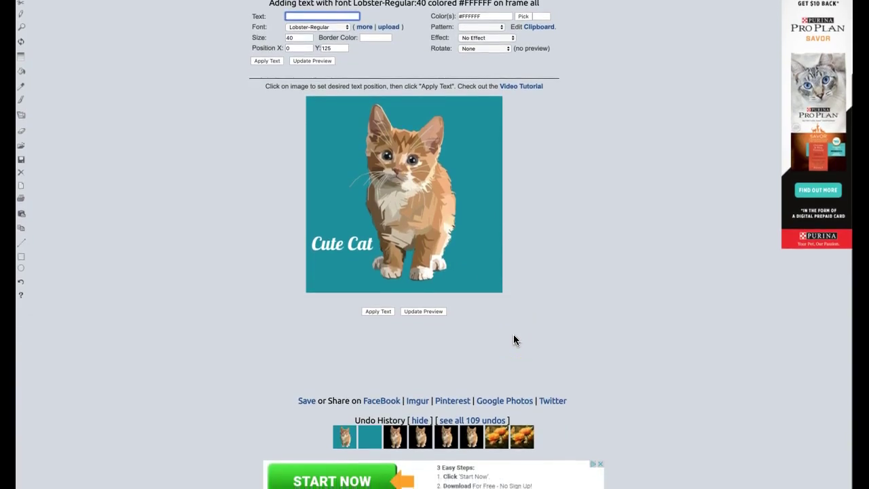
scroll(513, 336, "up", 1)
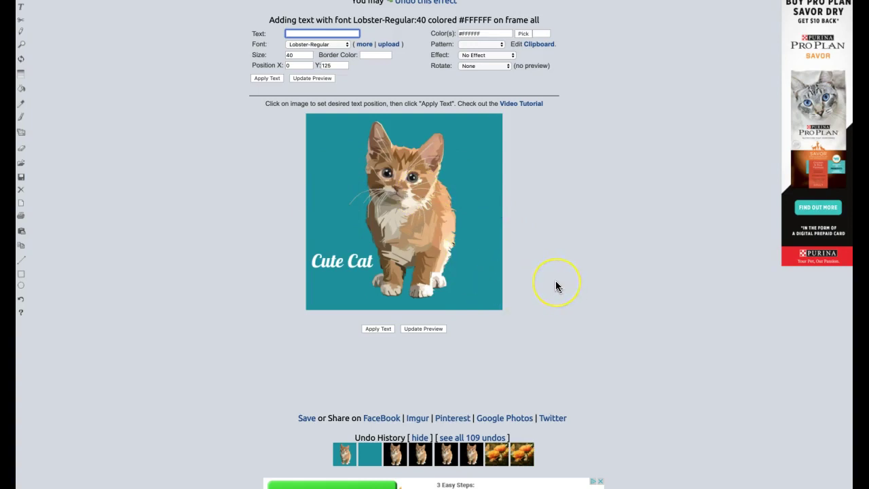
scroll(556, 286, "down", 1)
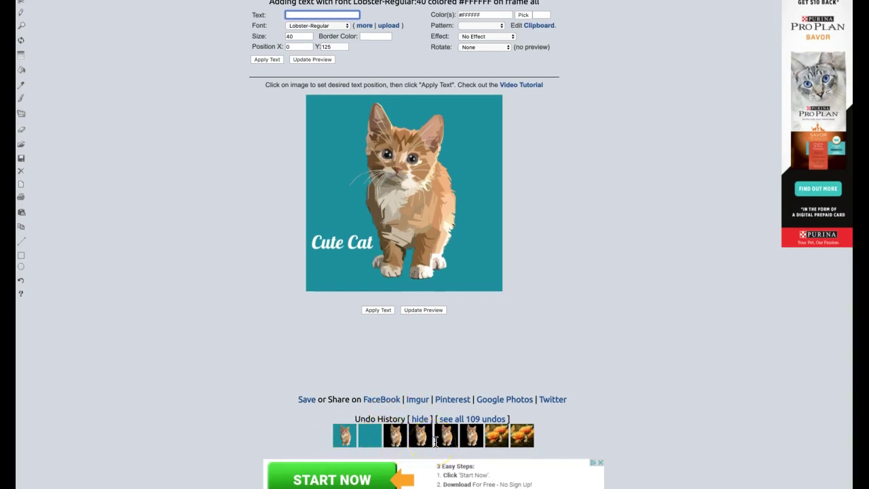
left_click(473, 439)
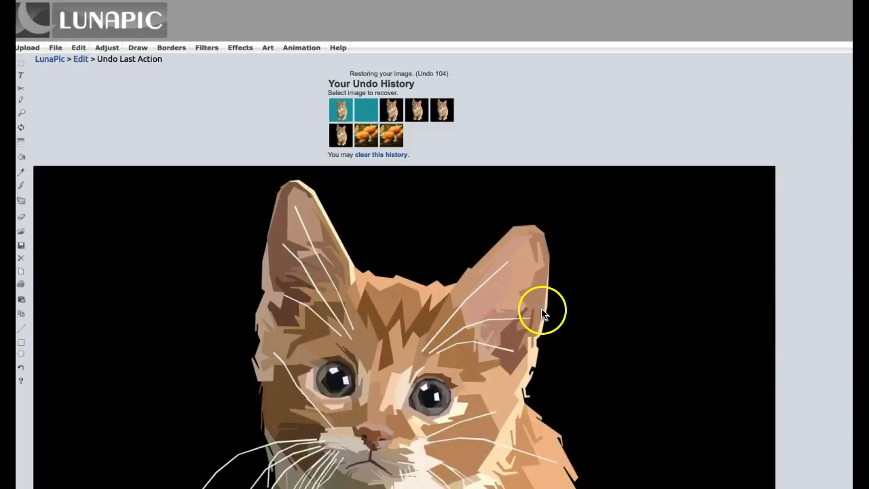
scroll(541, 312, "down", 7)
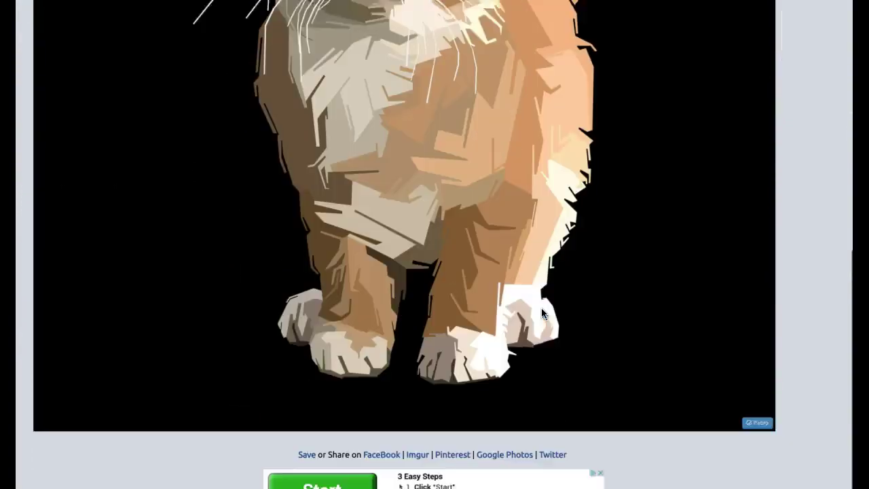
scroll(541, 312, "up", 4)
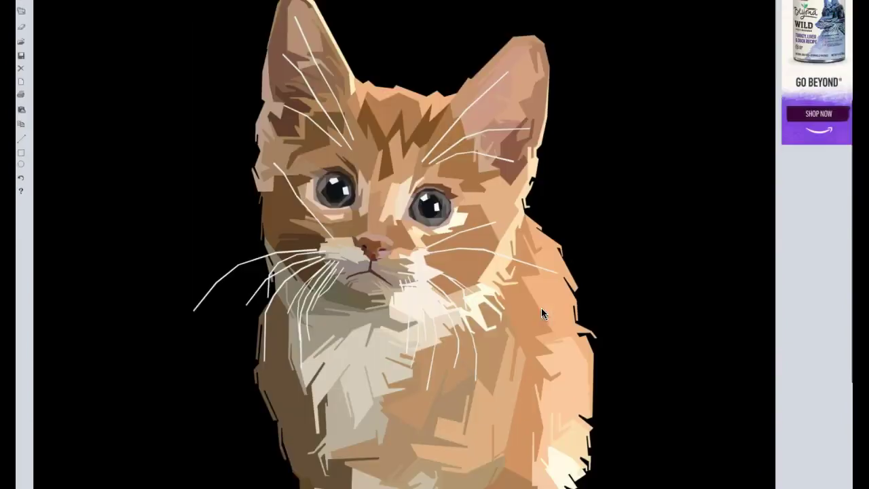
scroll(541, 312, "up", 2)
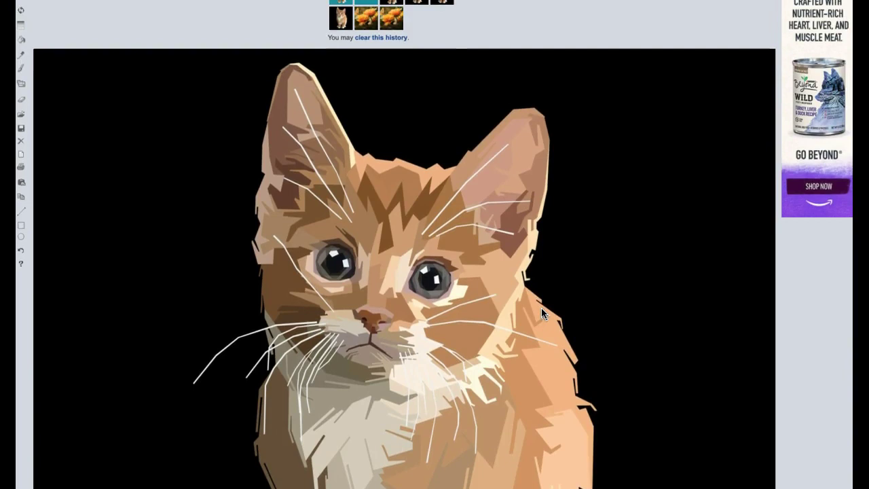
scroll(541, 314, "up", 3)
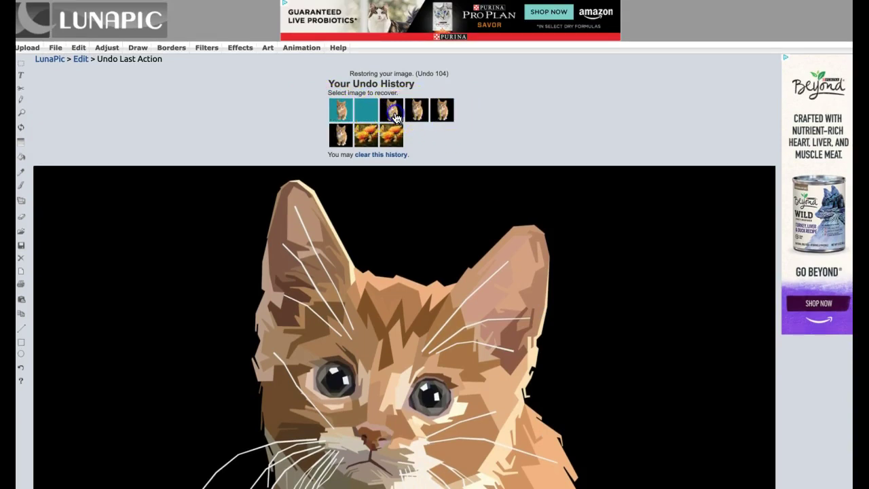
Restore the most recent cat-on-black version, just after the plain teal image, from the undo history.
left_click(396, 118)
scroll(514, 185, "down", 3)
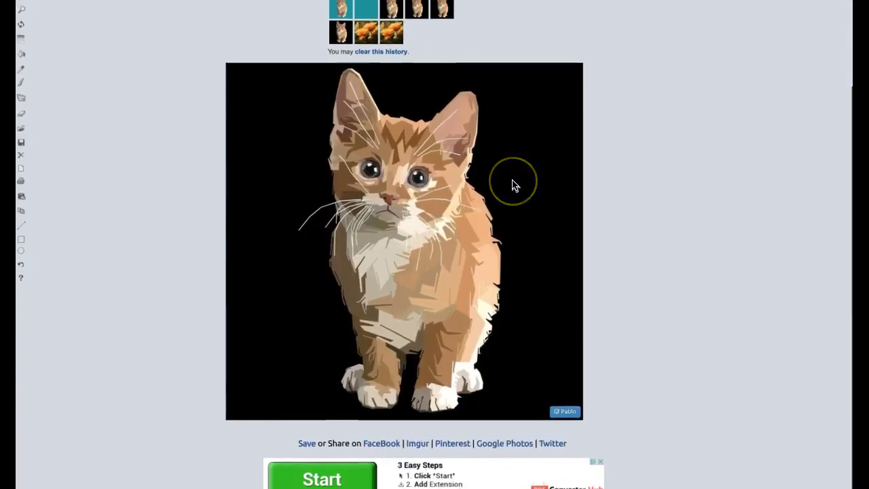
scroll(514, 184, "up", 1)
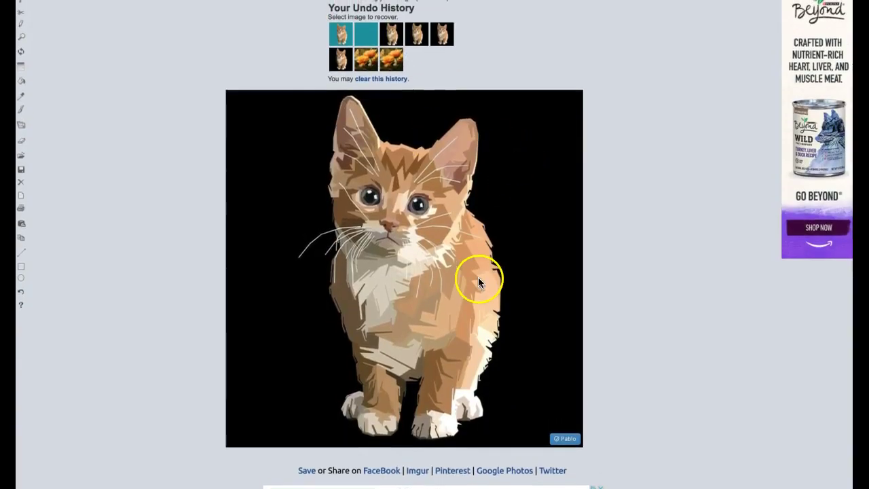
Restore the oldest-listed cat-on-black version, just before the orange images, from the undo history and look over the full image.
left_click(348, 65)
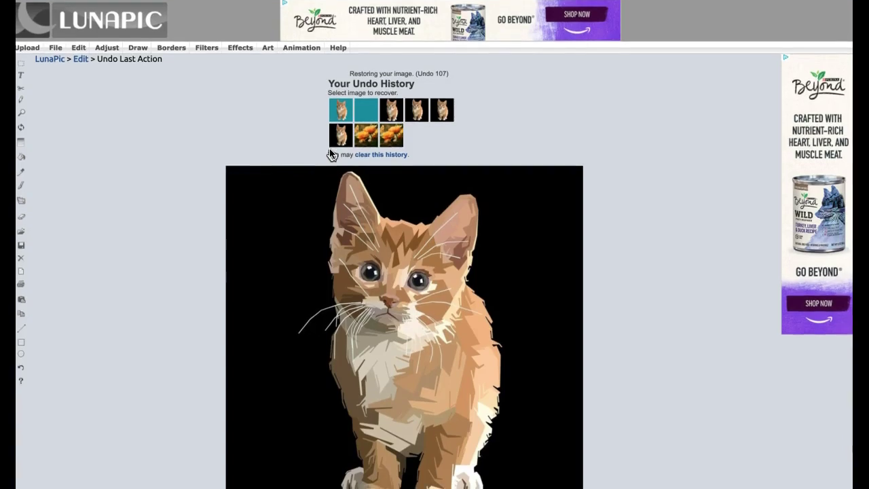
scroll(331, 155, "down", 3)
scroll(331, 154, "up", 3)
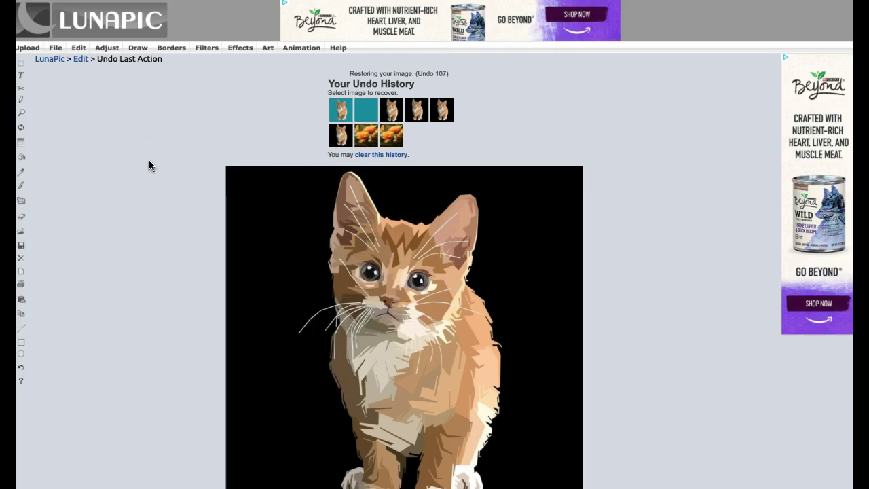
scroll(167, 165, "down", 2)
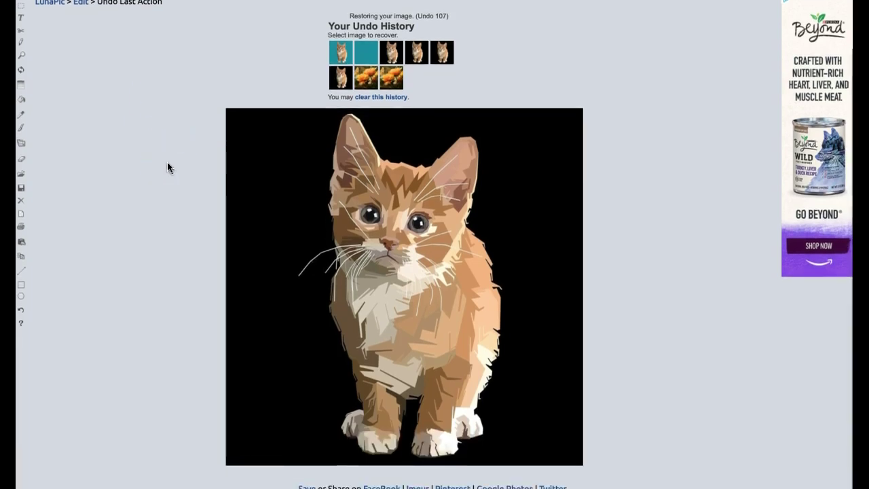
scroll(168, 168, "down", 1)
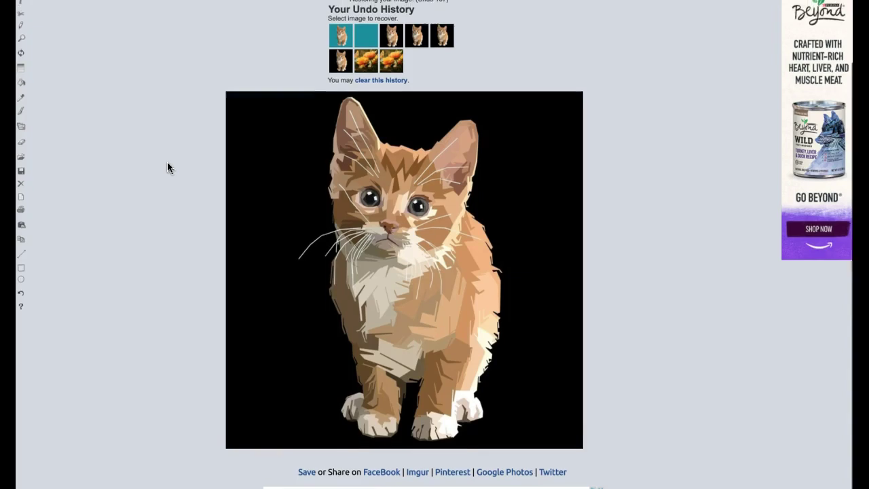
scroll(167, 168, "up", 1)
scroll(167, 168, "up", 2)
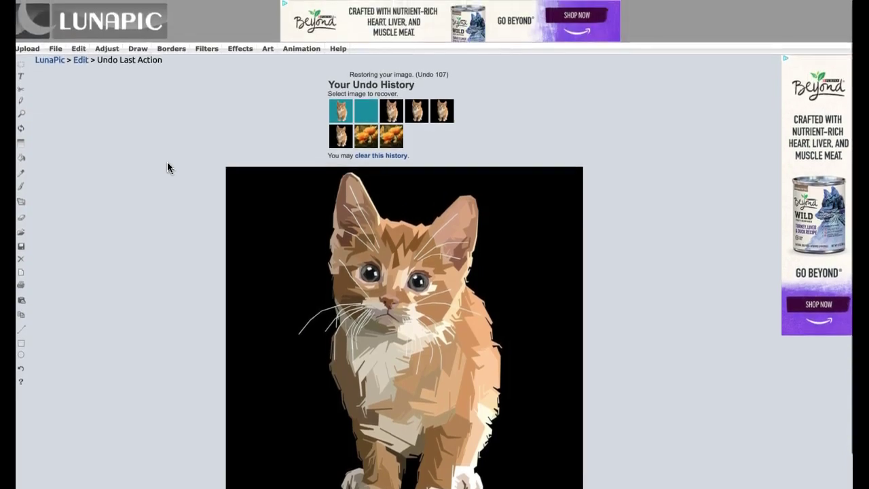
scroll(168, 167, "down", 3)
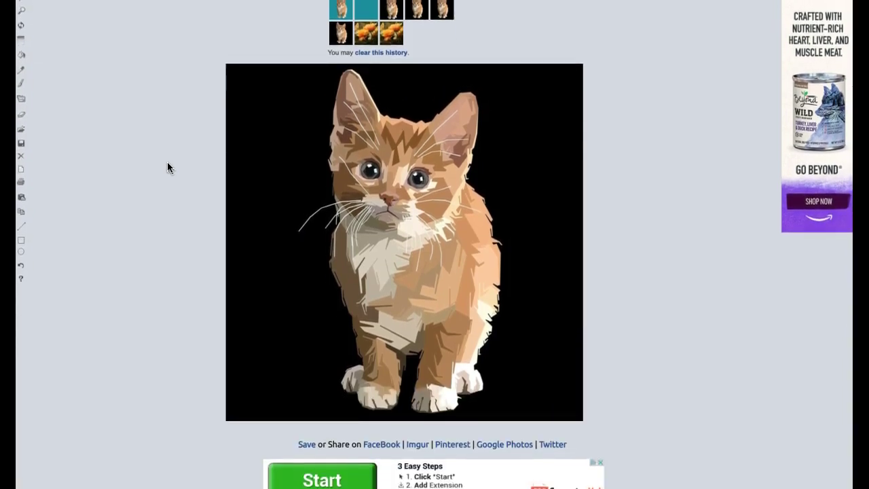
scroll(168, 164, "up", 3)
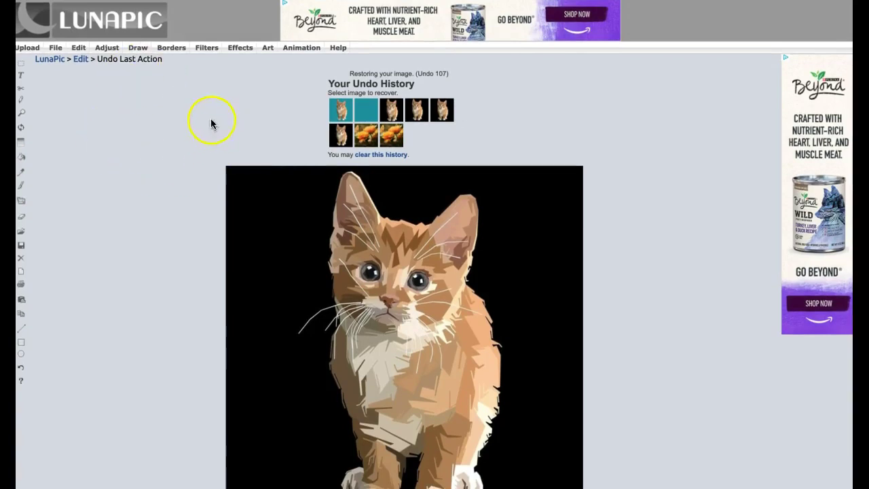
mouse_move(244, 57)
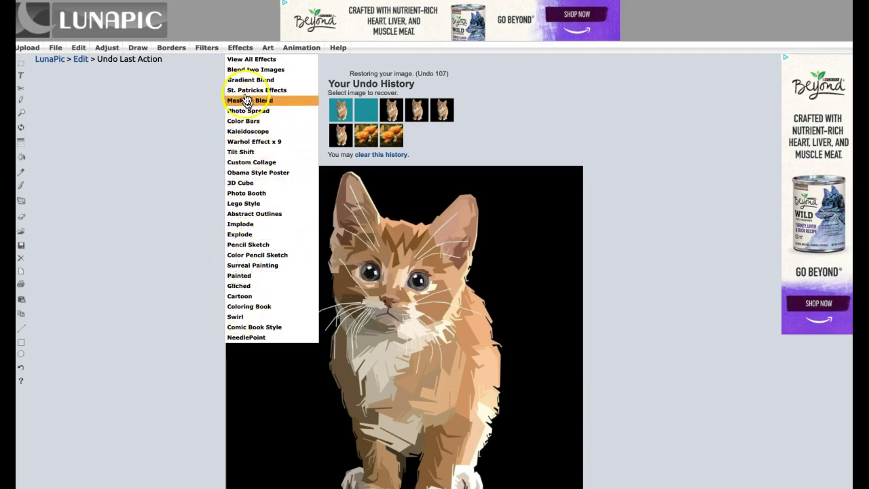
mouse_move(206, 54)
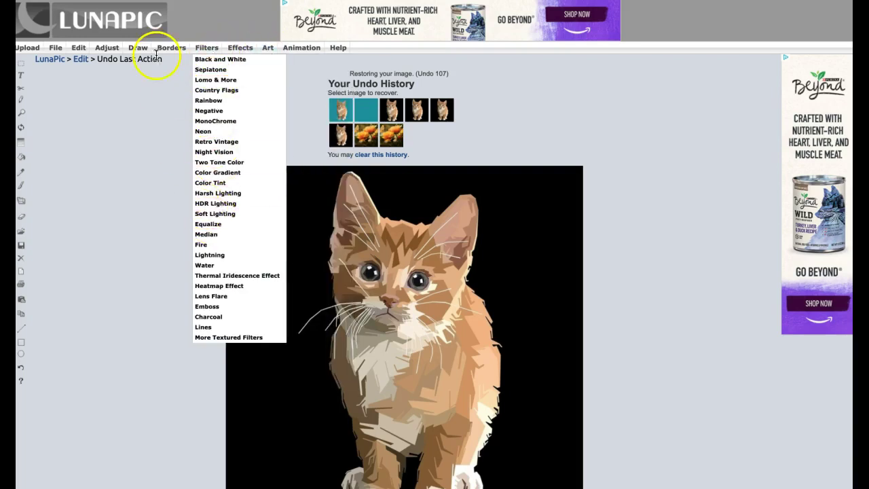
mouse_move(167, 50)
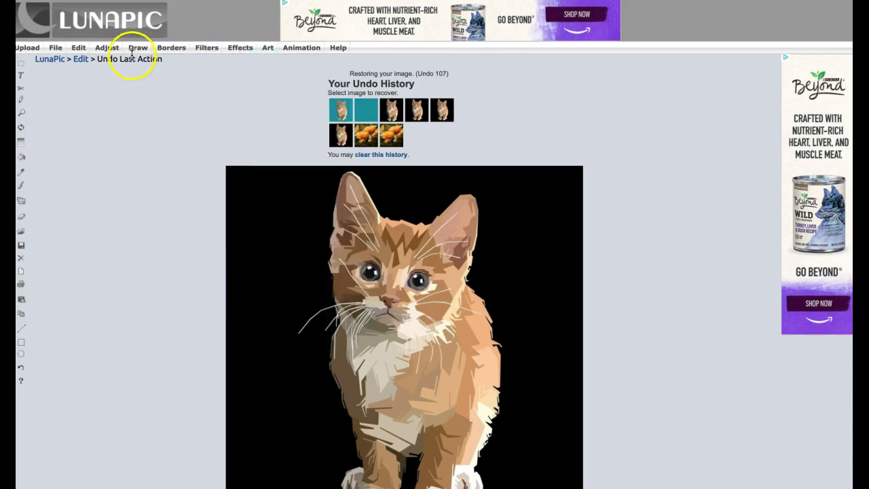
mouse_move(136, 52)
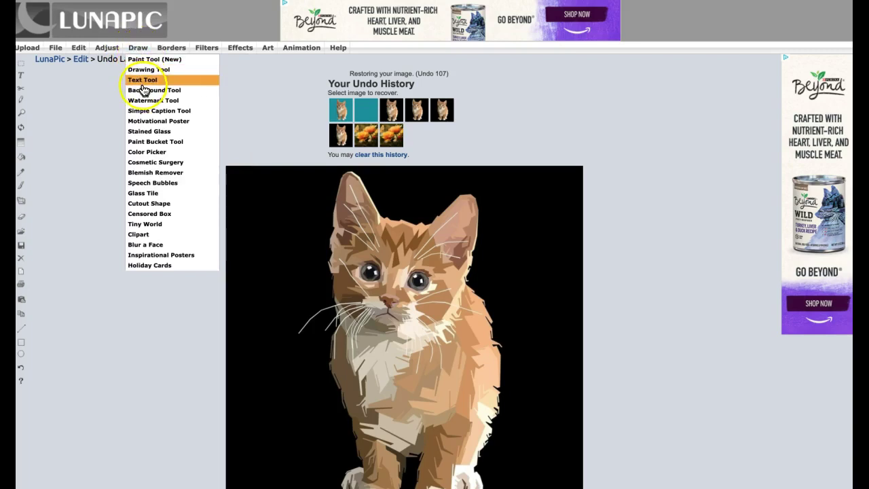
mouse_move(107, 57)
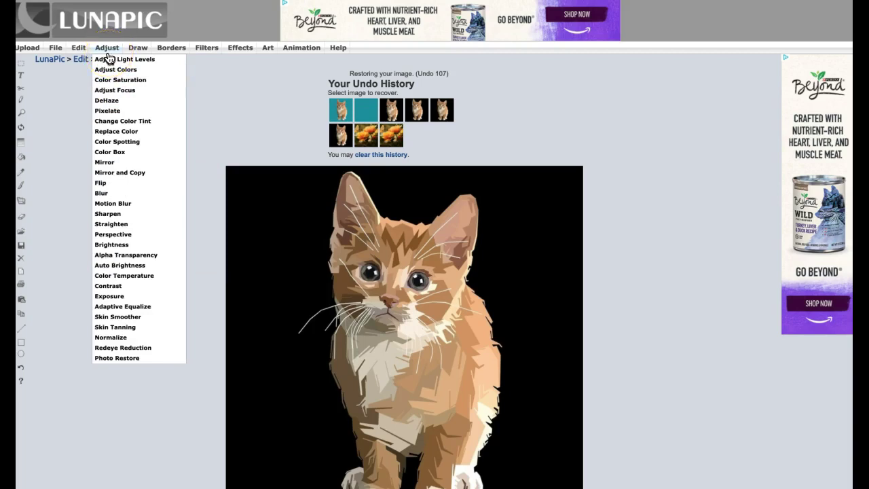
left_click(129, 64)
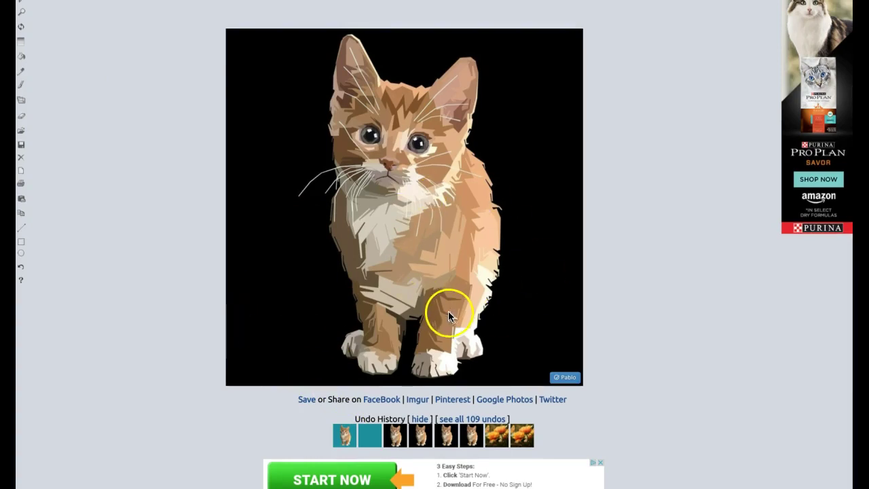
Restore the cat on the teal background from the undo history and resize it to a width of 1200 and height of 1200.
left_click(344, 438)
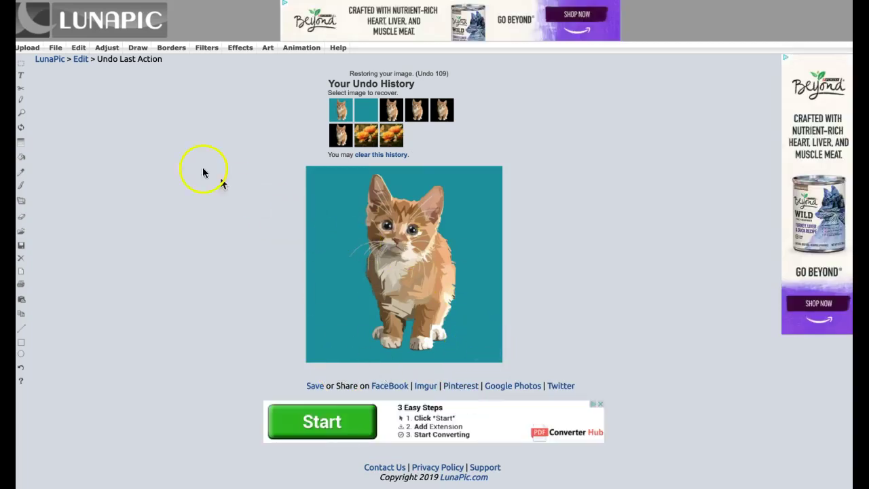
mouse_move(77, 46)
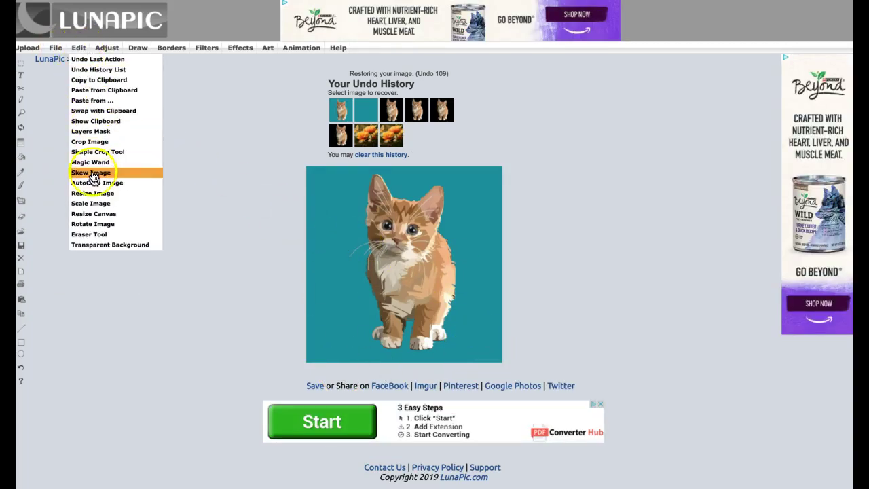
left_click(95, 194)
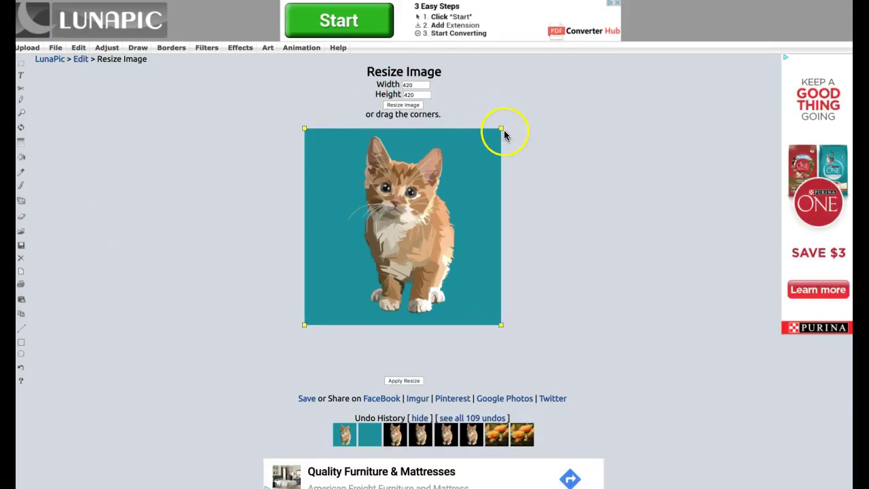
left_click(406, 83)
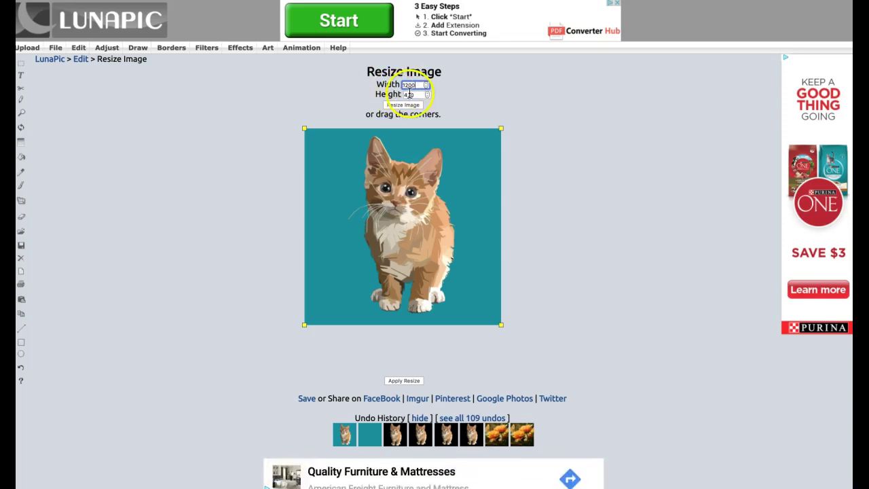
left_click(408, 95)
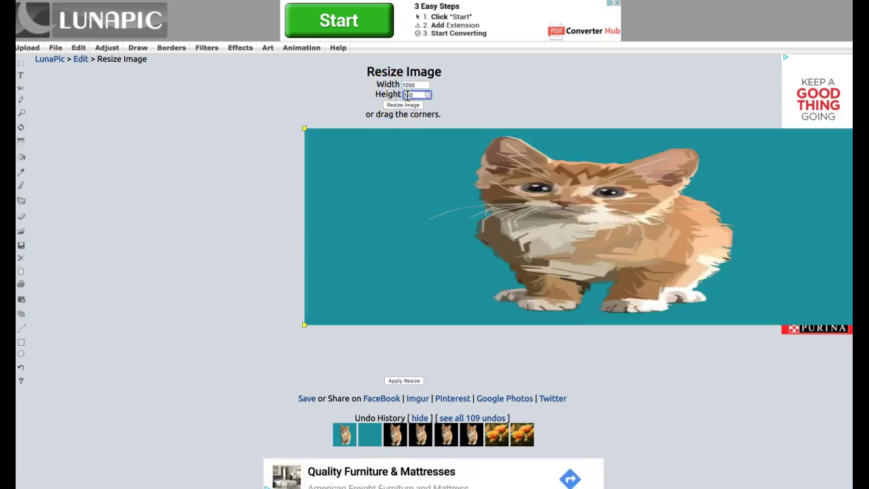
double_click(415, 95)
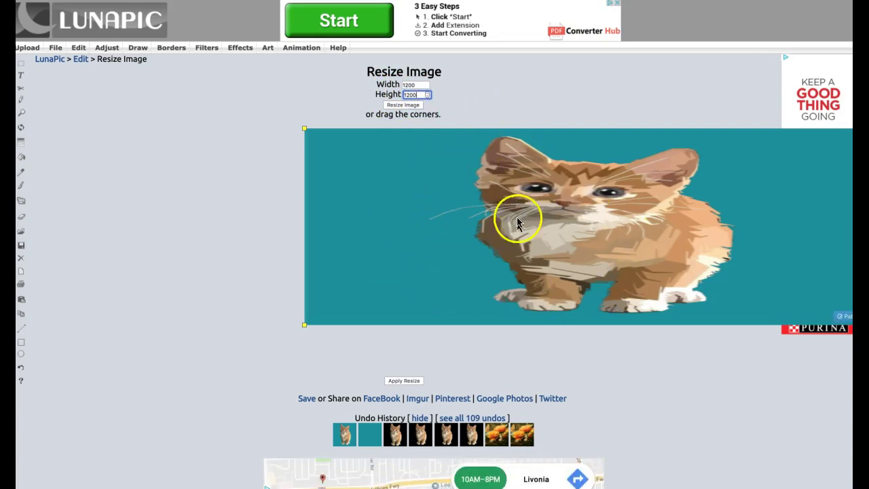
left_click(403, 105)
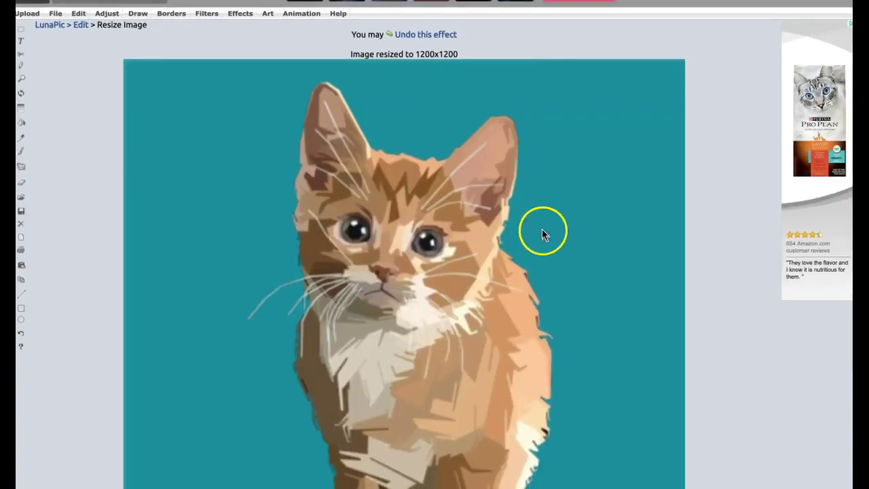
scroll(542, 234, "down", 5)
scroll(541, 234, "up", 4)
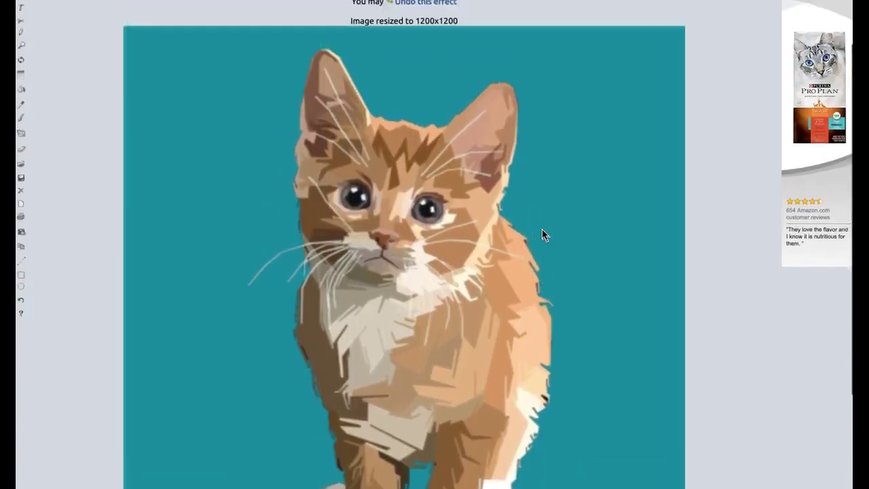
scroll(542, 234, "up", 2)
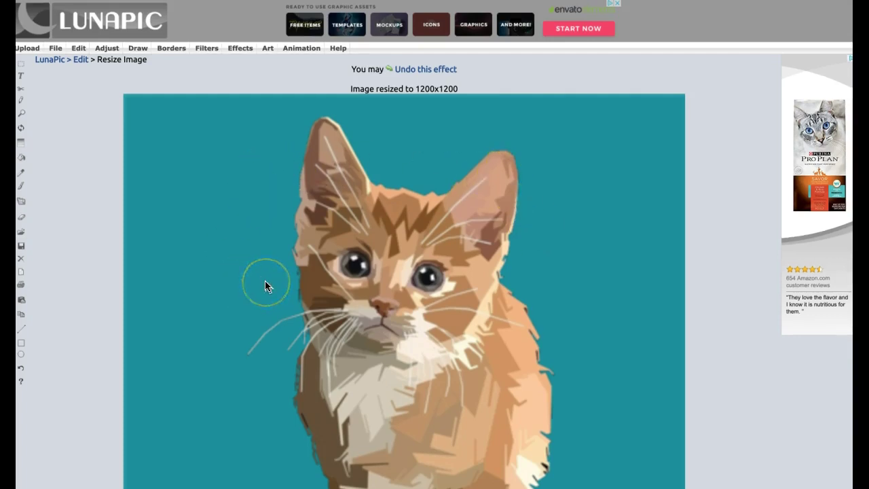
scroll(265, 280, "down", 3)
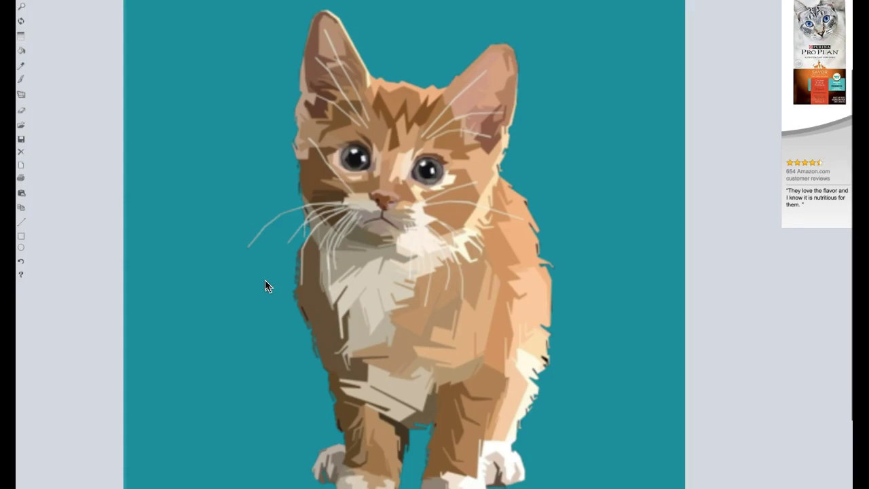
scroll(265, 285, "down", 4)
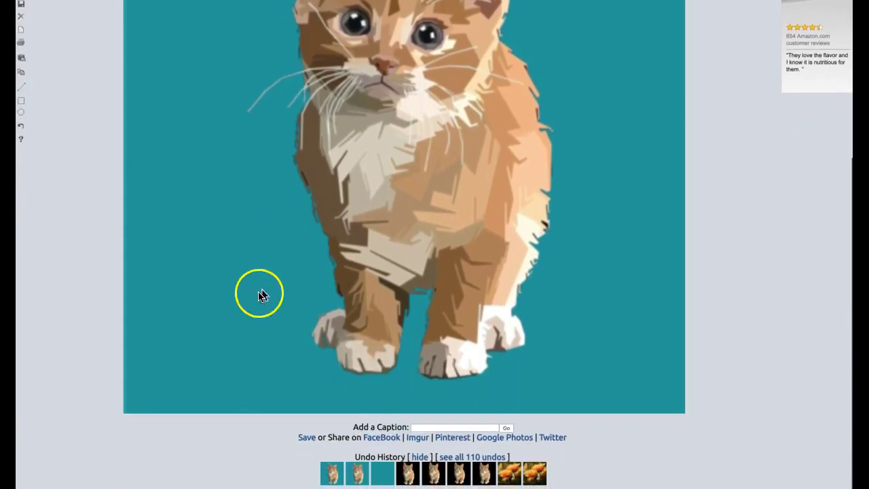